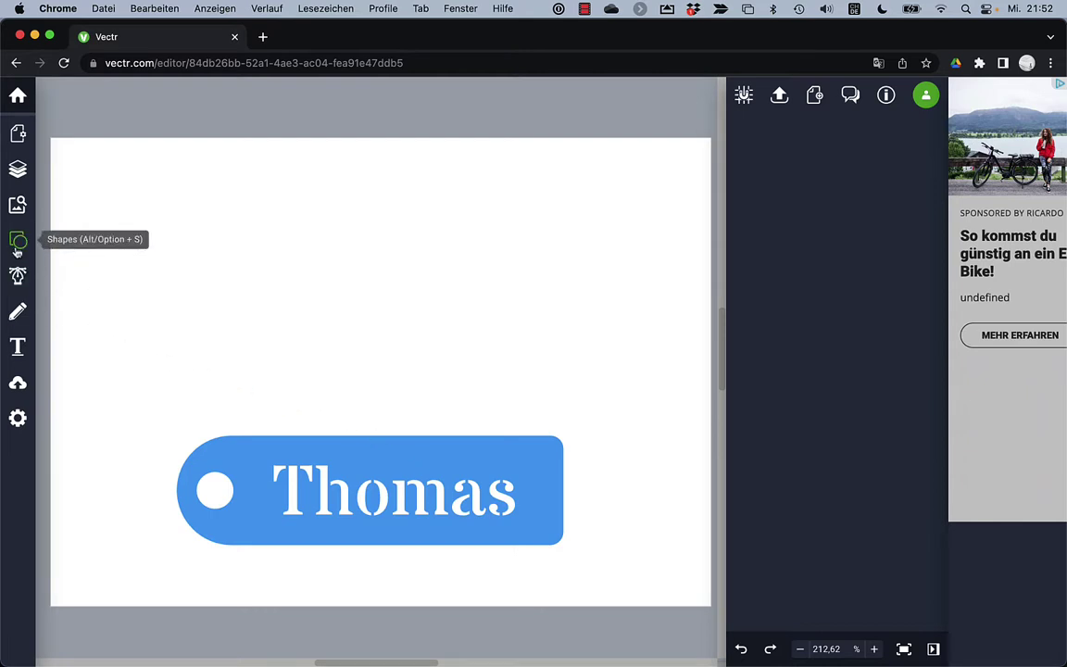
Draw a rectangle above the blue name tag and stretch it to about 74 by 23 mm.
left_click(17, 248)
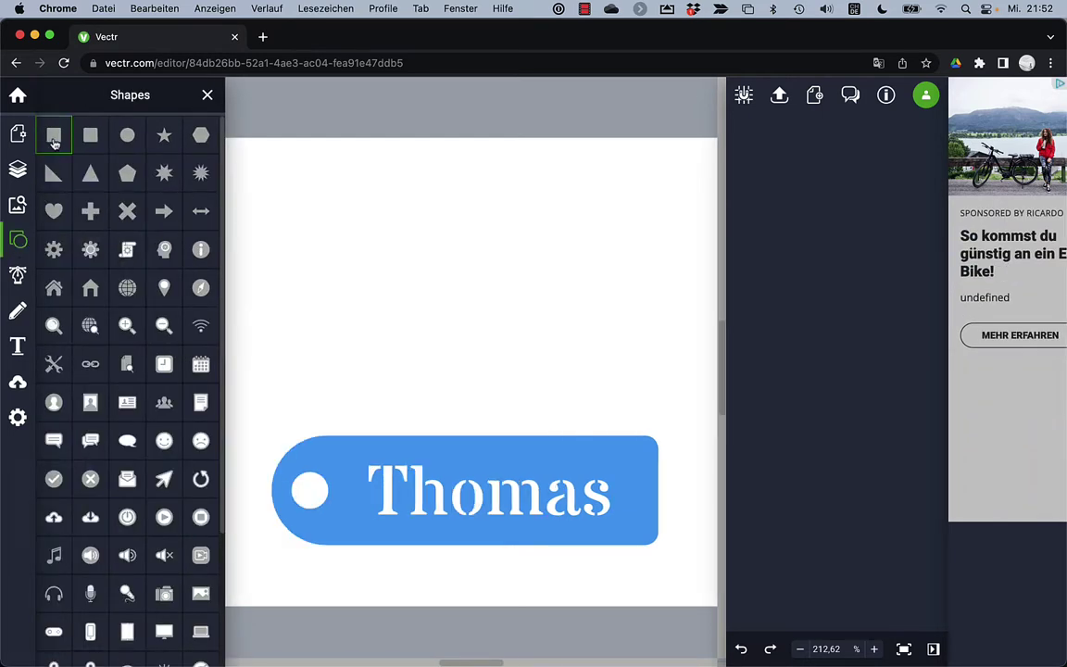
left_click(53, 137)
left_click_drag(326, 242, 424, 348)
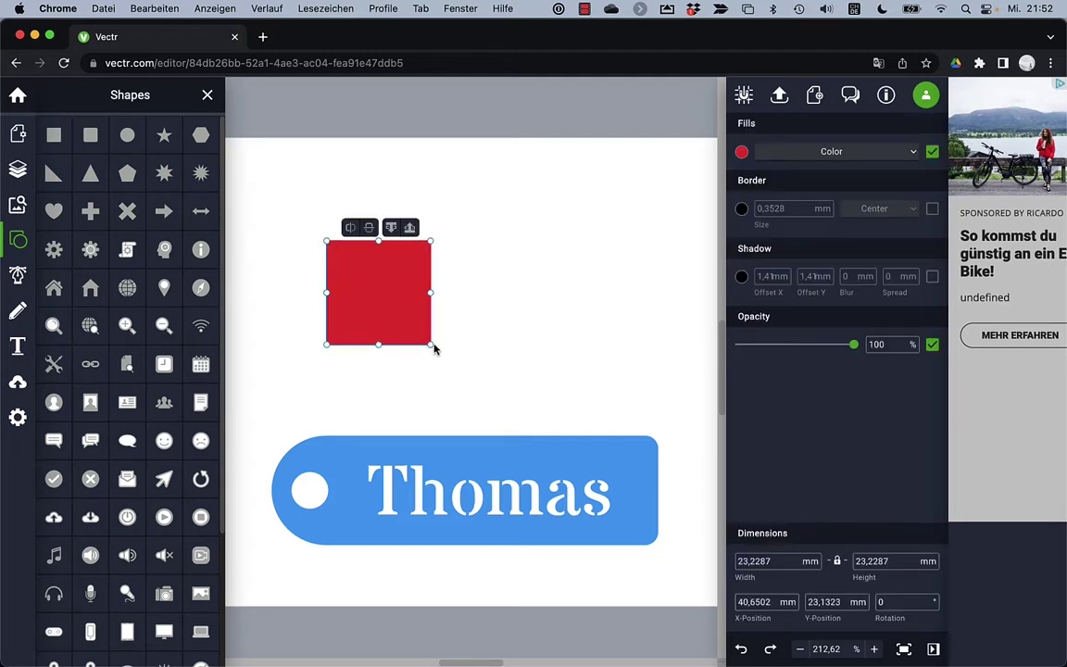
left_click_drag(430, 293, 658, 293)
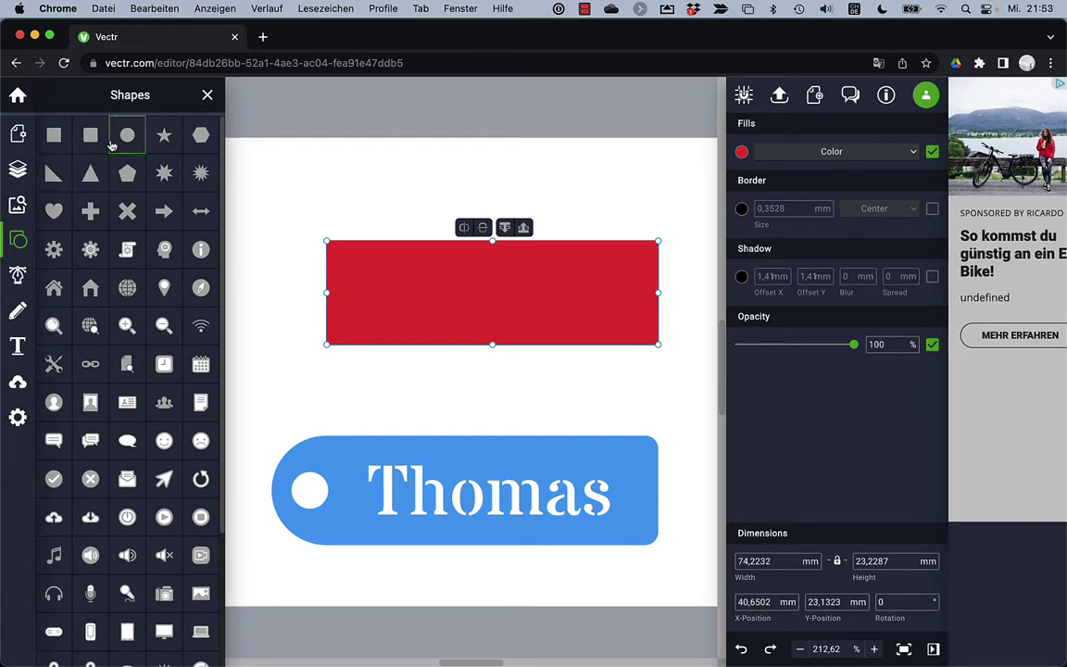
Add a circle about 17 mm across on the rectangle's left edge and fill it with violet.
left_click_drag(127, 144, 328, 295)
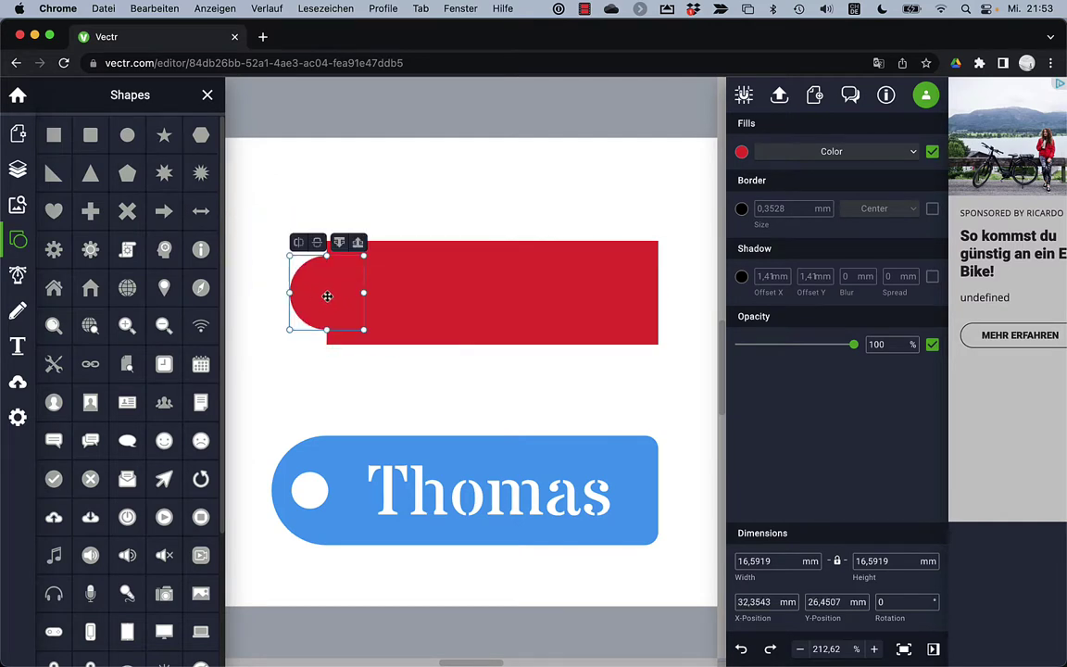
left_click(742, 153)
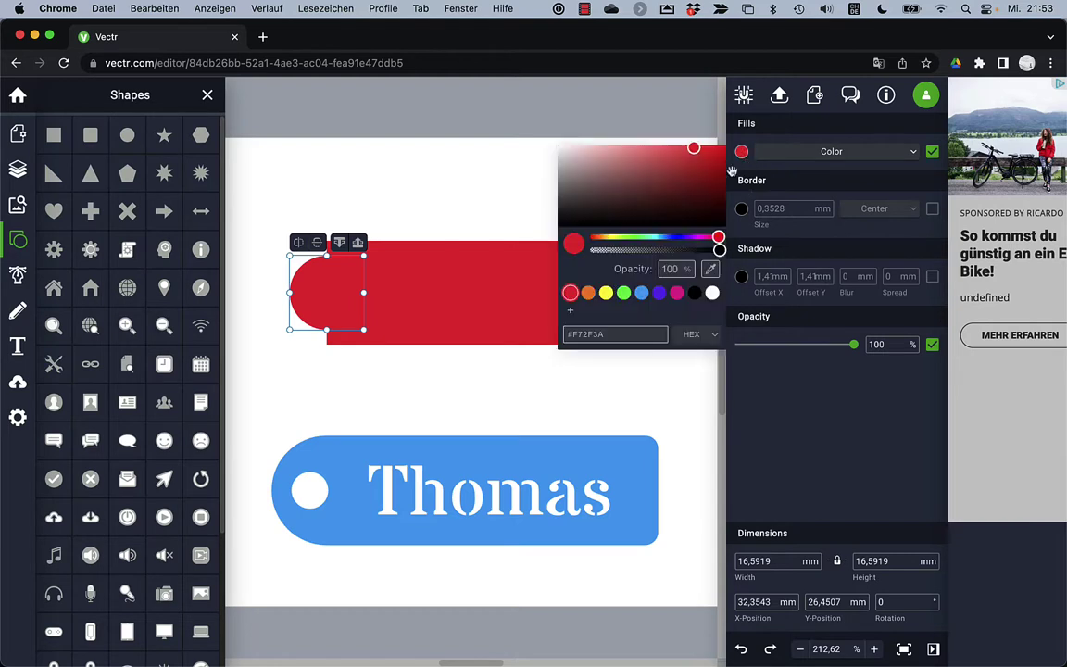
left_click(659, 293)
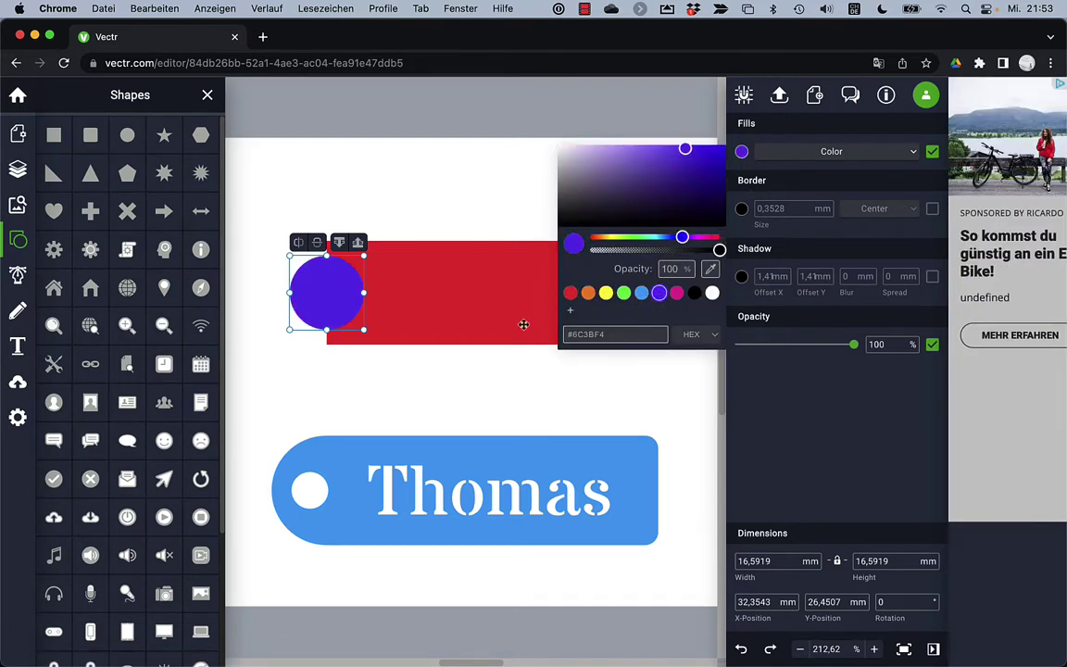
left_click(429, 382)
Set the red rectangle's height to 25 mm with its proportions locked.
left_click(486, 316)
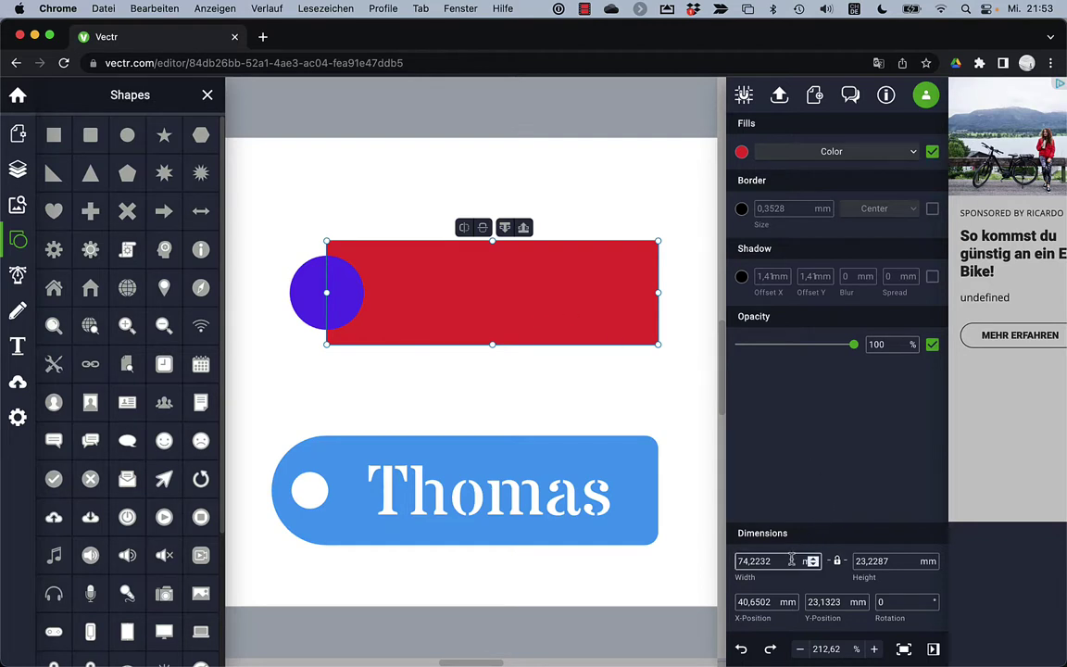
left_click(894, 562)
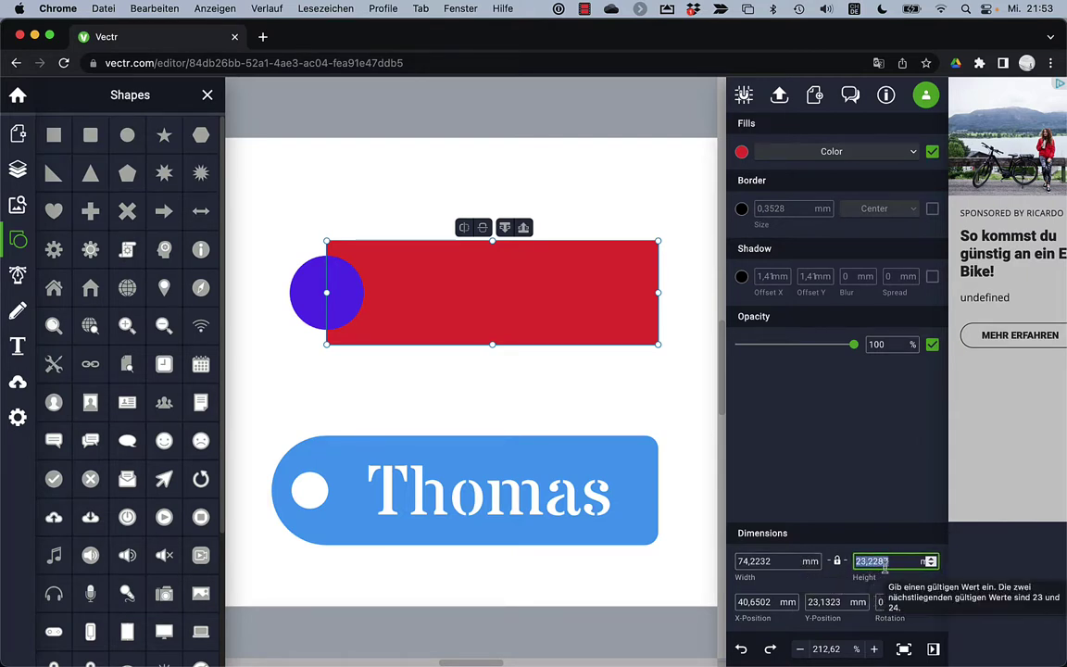
type("24")
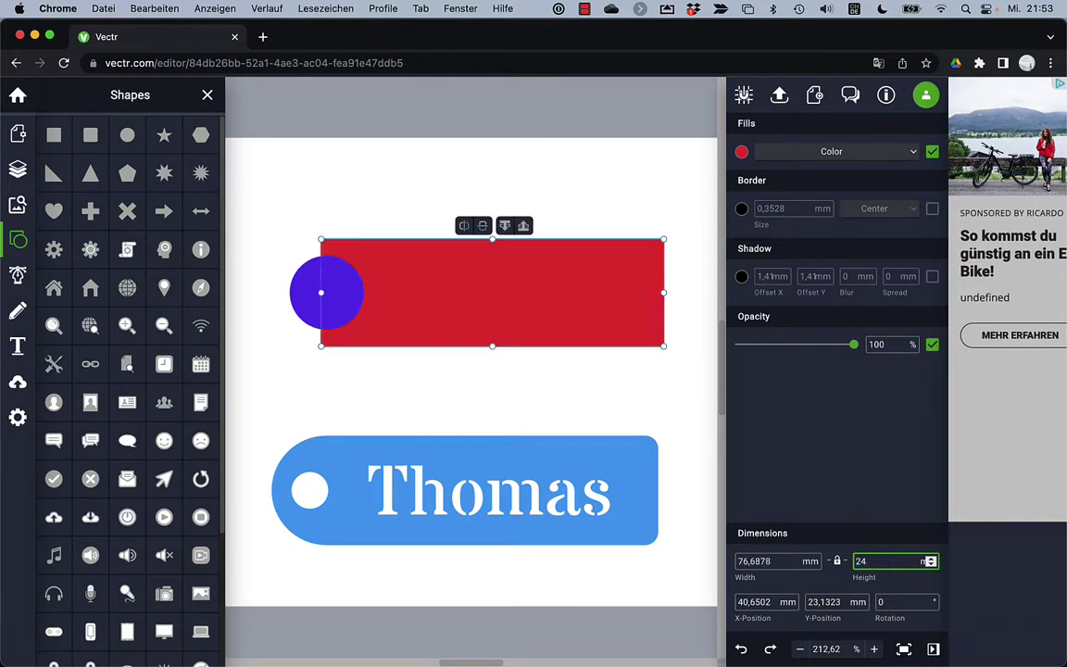
key("BackSpace")
type("5")
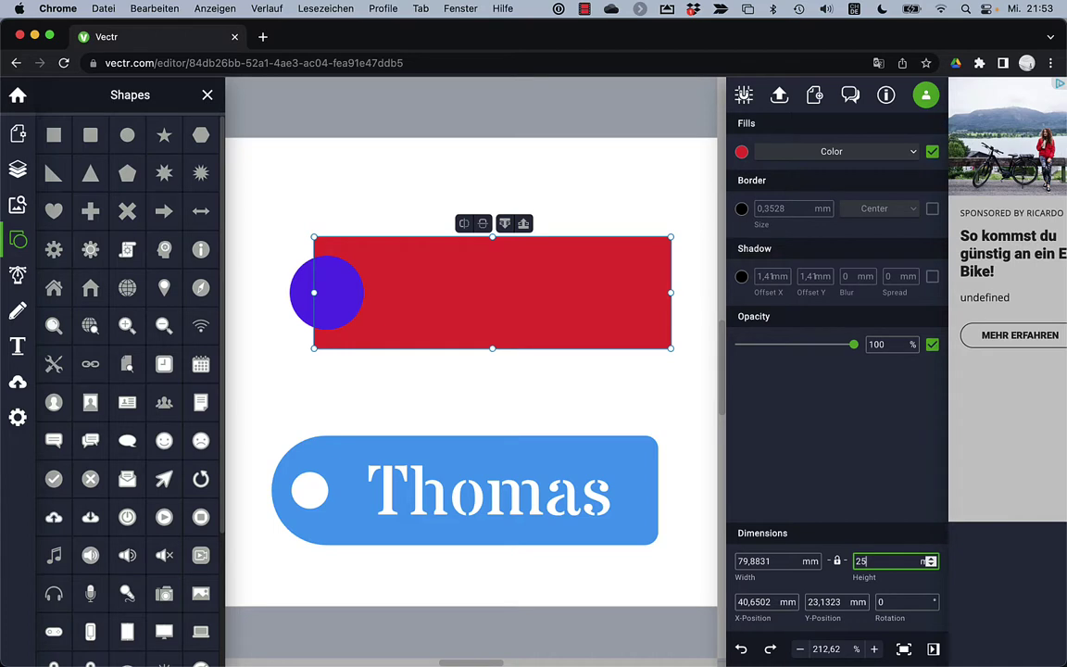
key("Return")
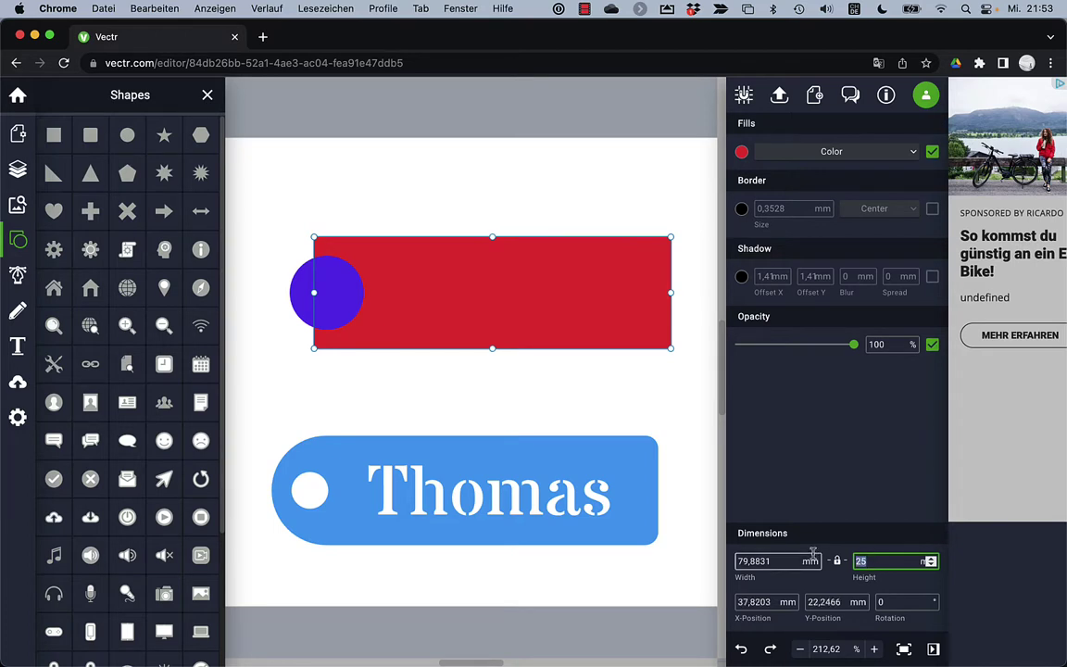
Set the violet circle's height to 25 mm with its proportions locked.
left_click(293, 293)
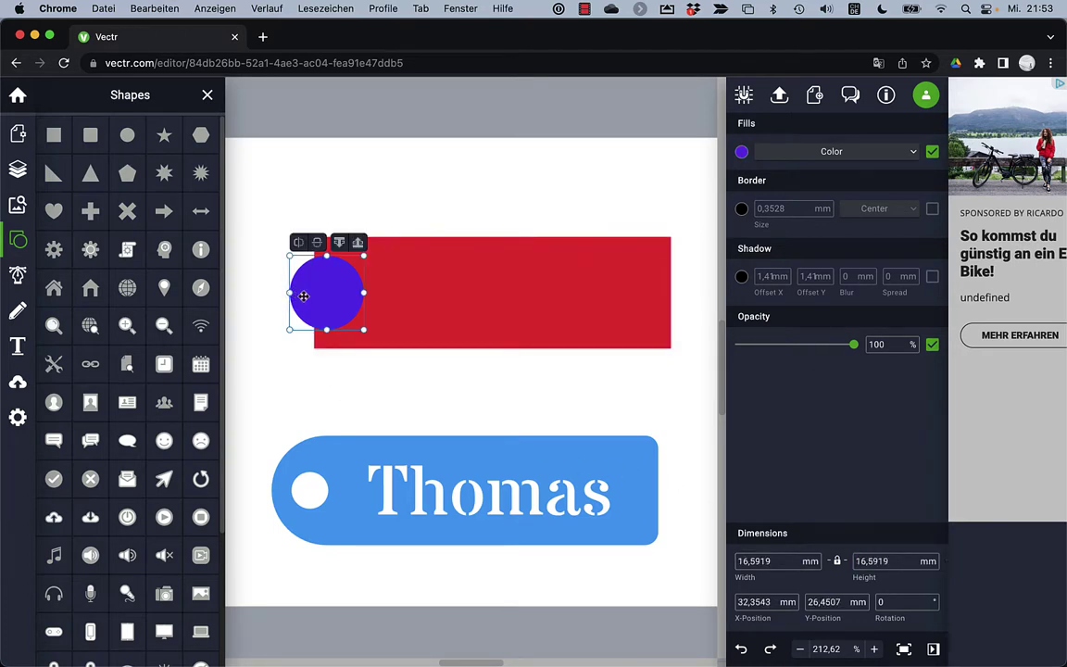
left_click(853, 561)
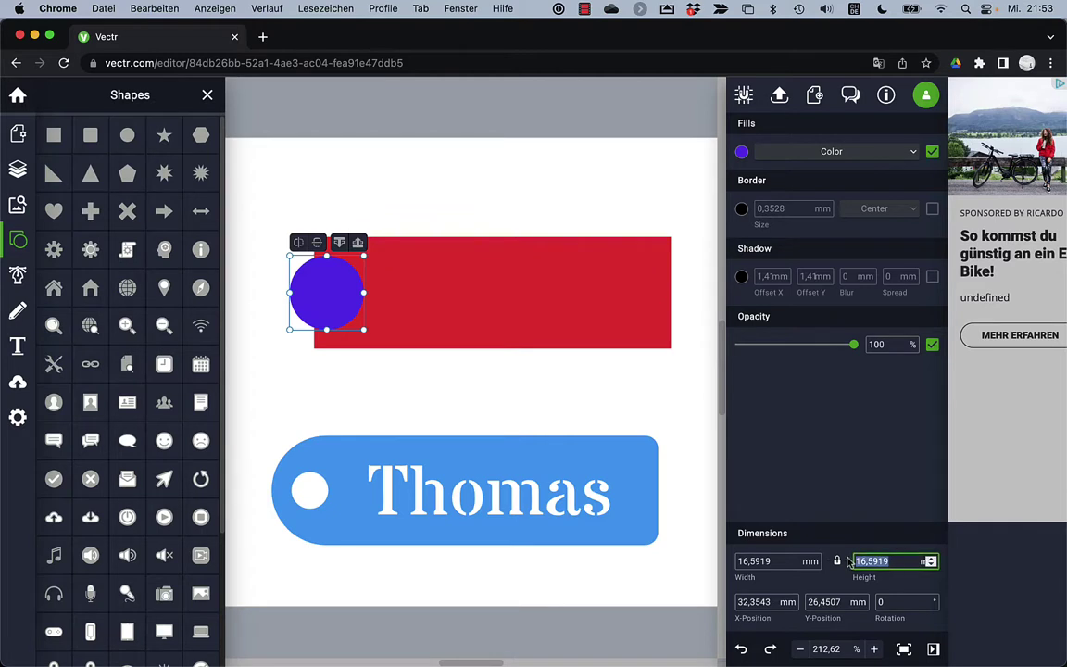
type("25")
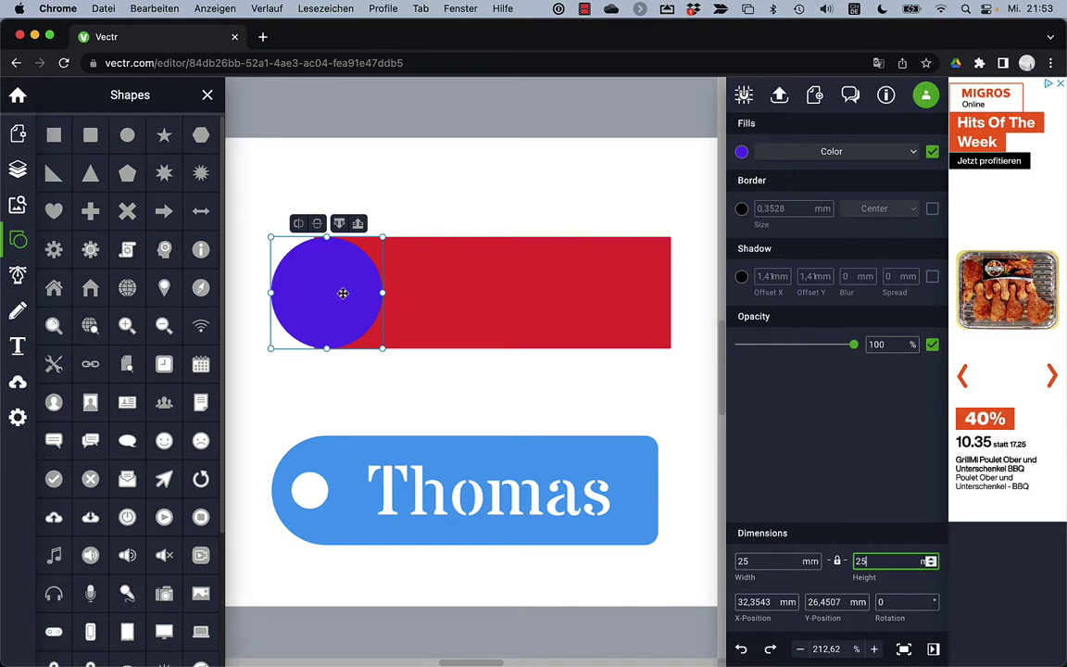
Centre the violet circle on the rectangle's left edge and unite the two shapes.
left_click_drag(342, 292, 330, 291)
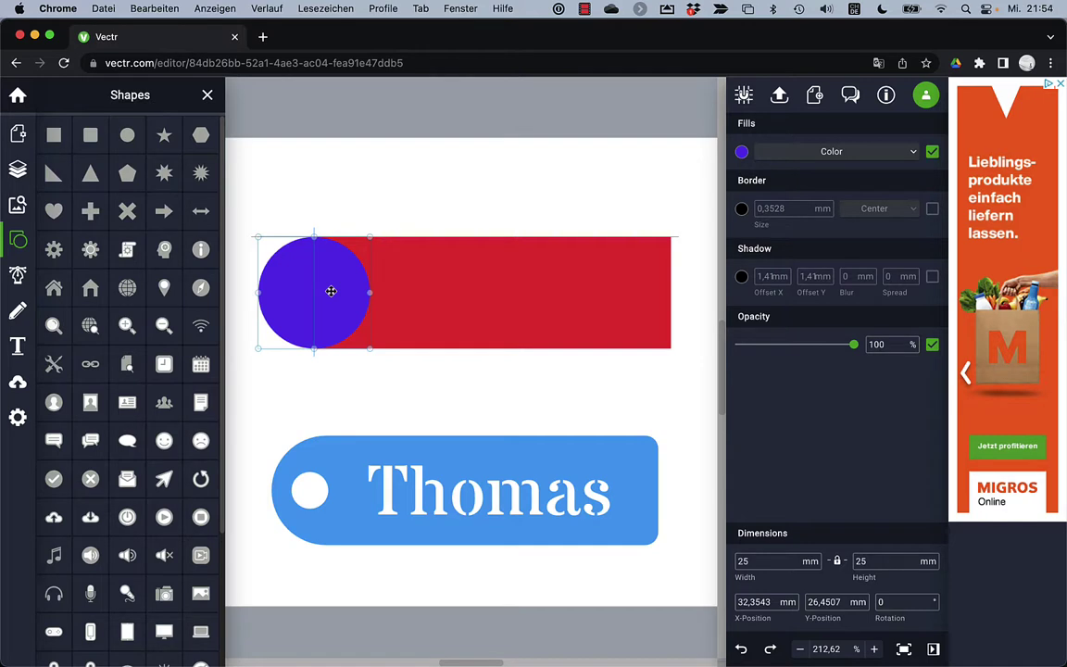
left_click_drag(330, 291, 331, 291)
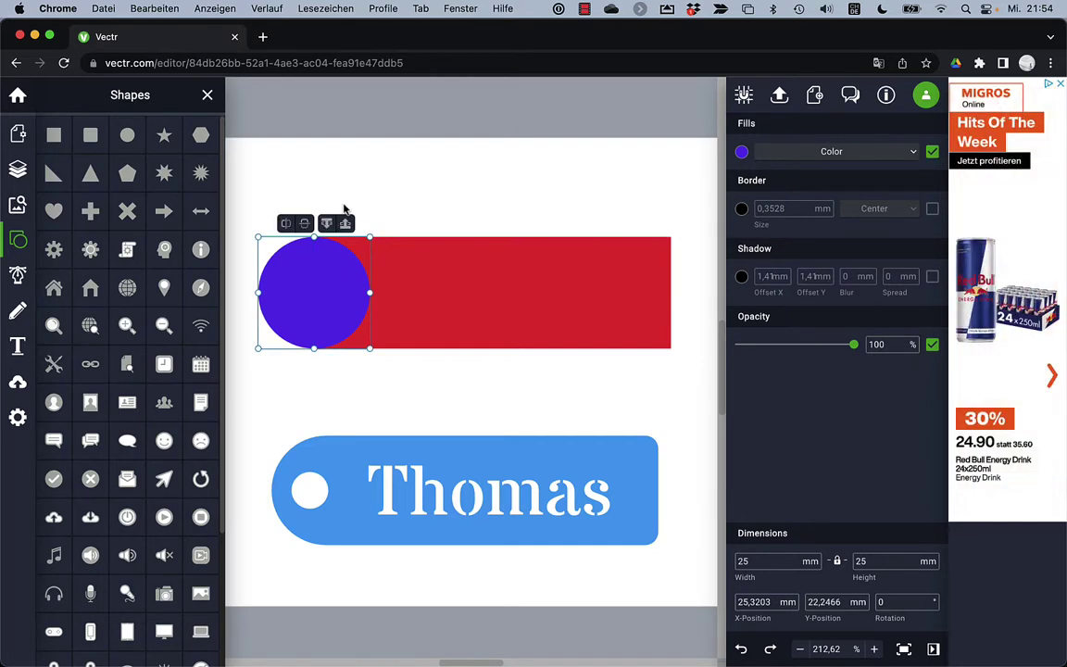
left_click_drag(291, 186, 476, 308)
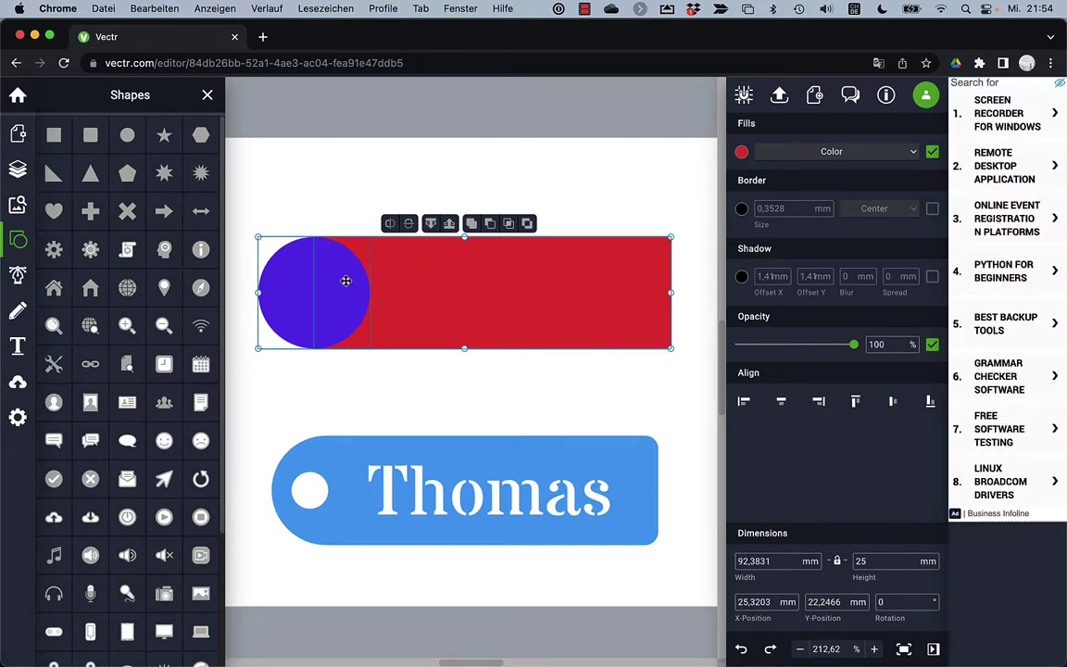
left_click(471, 224)
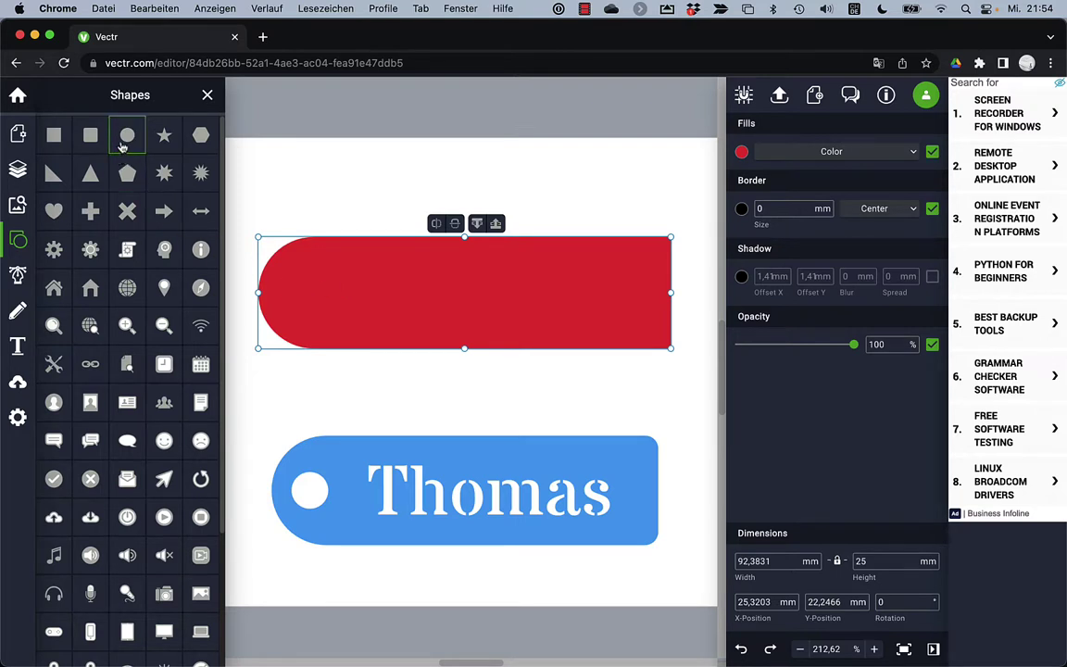
Draw a circle about 6 mm across inside the red tag's rounded end and subtract it to cut the hole.
left_click(299, 208)
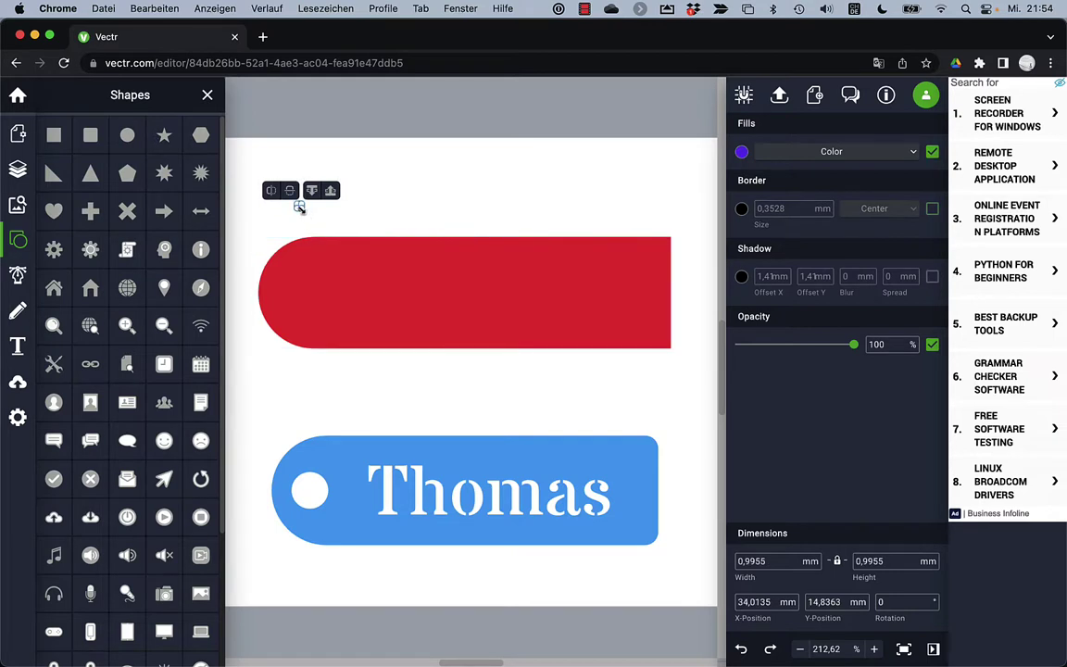
left_click_drag(298, 208, 299, 296)
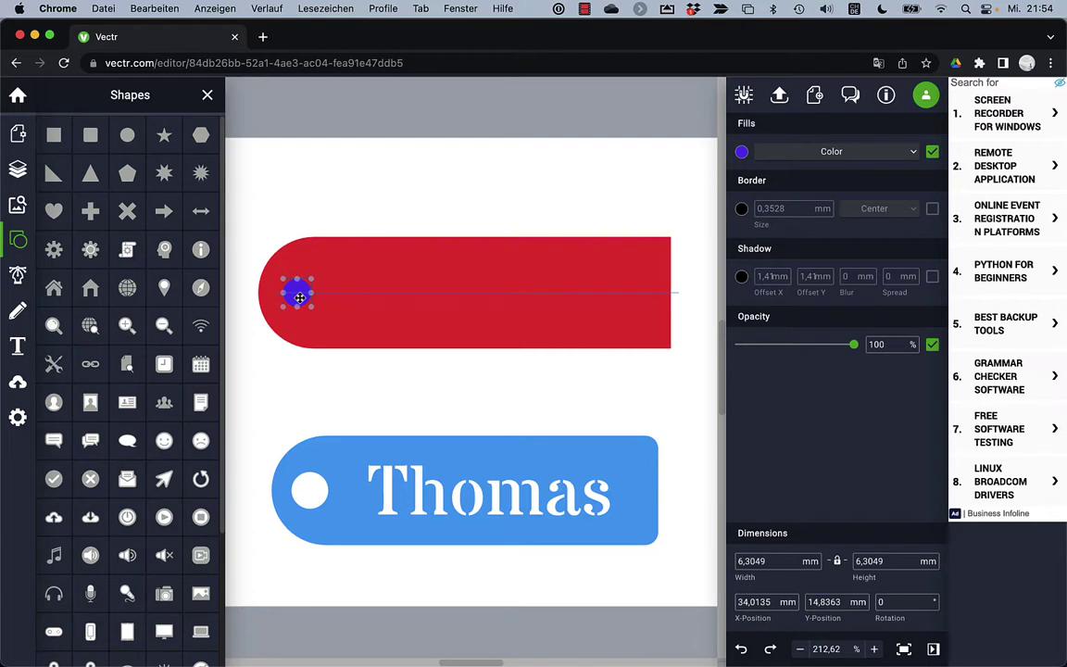
left_click_drag(299, 297, 296, 292)
left_click_drag(297, 195, 324, 400)
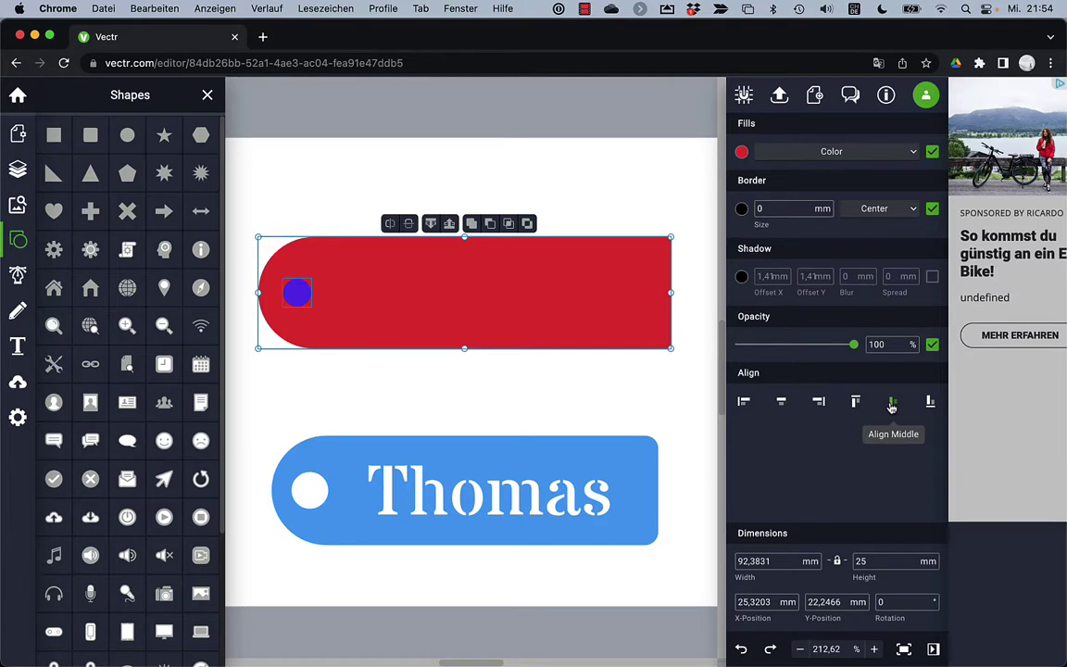
left_click(492, 224)
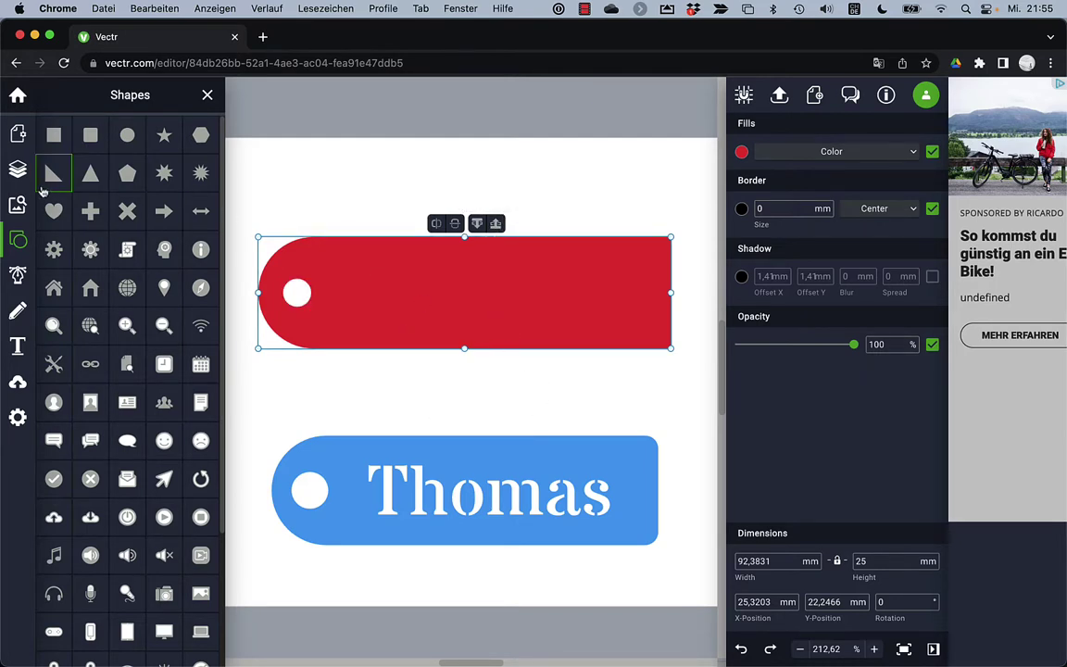
Place a text on the red tag and enter the same first name as on the blue tag.
left_click(18, 346)
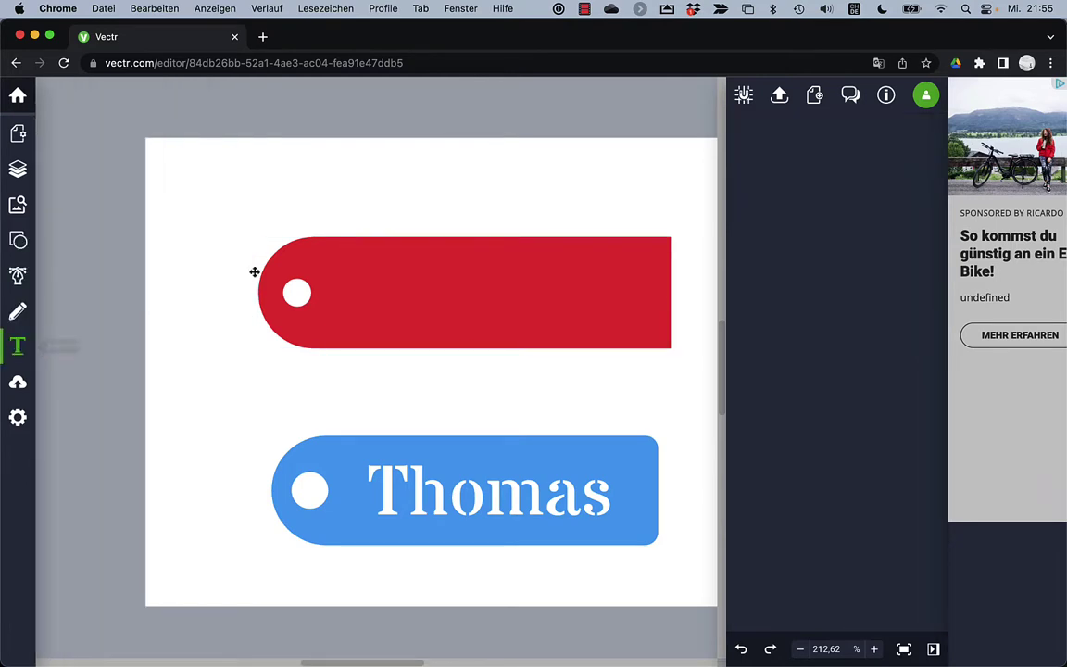
left_click(358, 288)
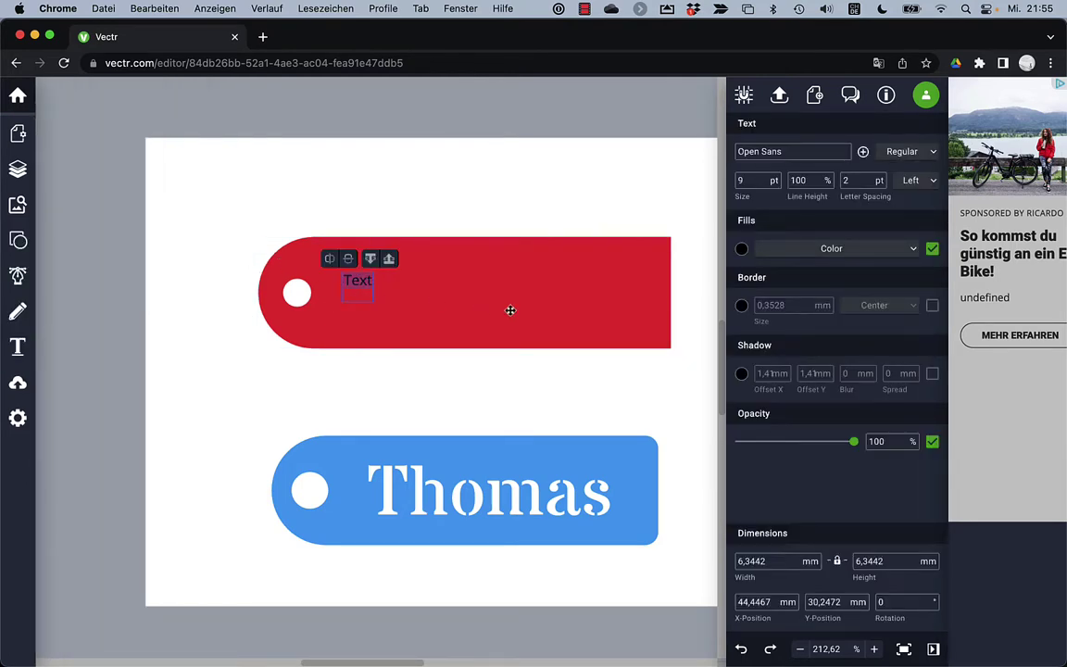
type("Thomas")
double_click(363, 282)
Set the font size of the name on the red tag to 36 pt.
left_click(770, 179)
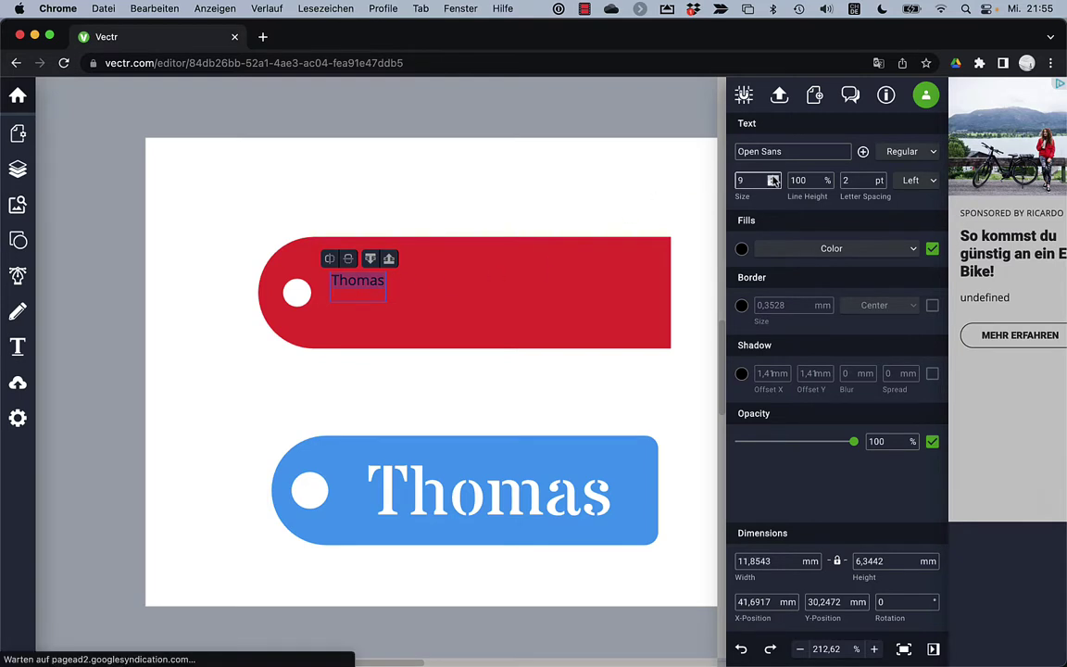
type("13")
left_click_drag(772, 178, 772, 179)
left_click(309, 287)
left_click(278, 304)
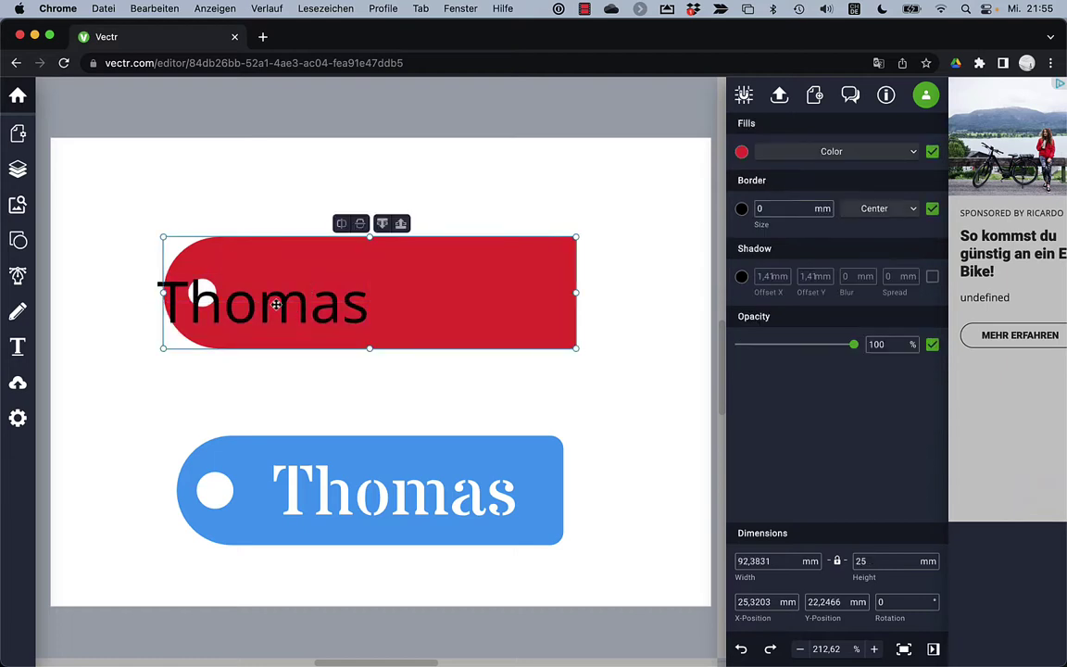
Re-enter the name in a text box about 20 mm high and move it to the middle of the red tag.
double_click(269, 304)
key("BackSpace")
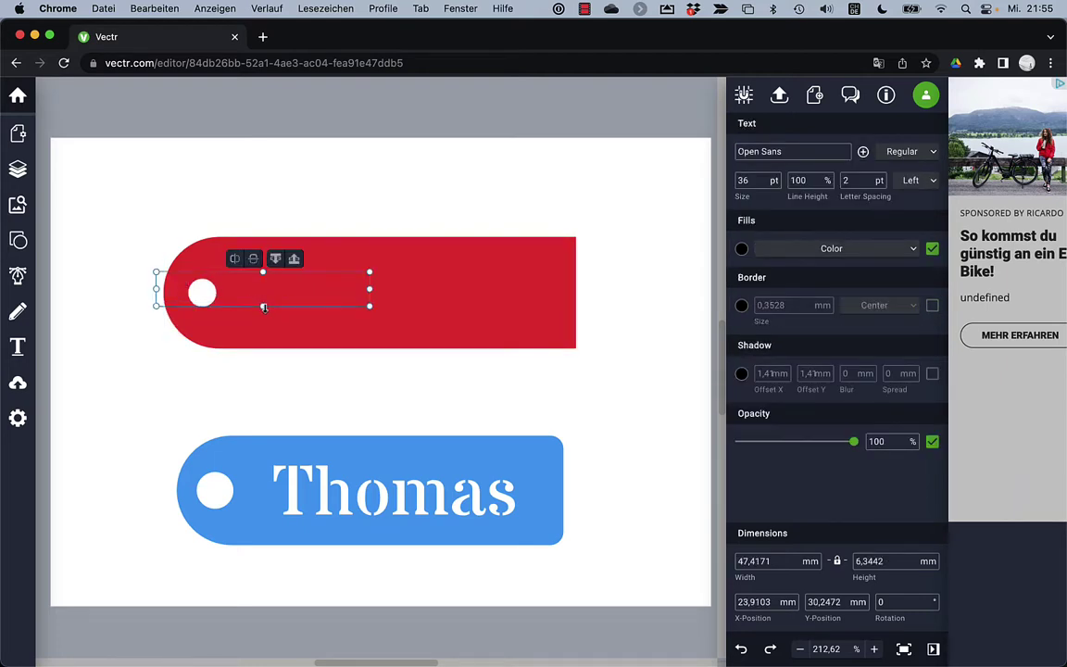
type("Thomas")
left_click_drag(264, 304, 271, 364)
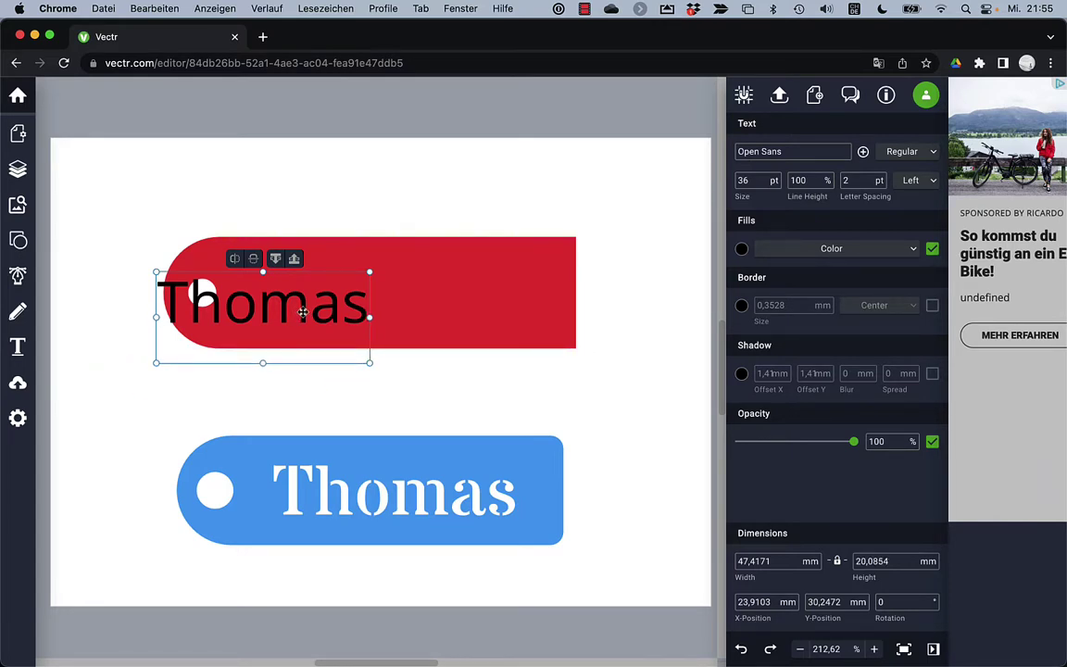
left_click_drag(303, 313, 420, 305)
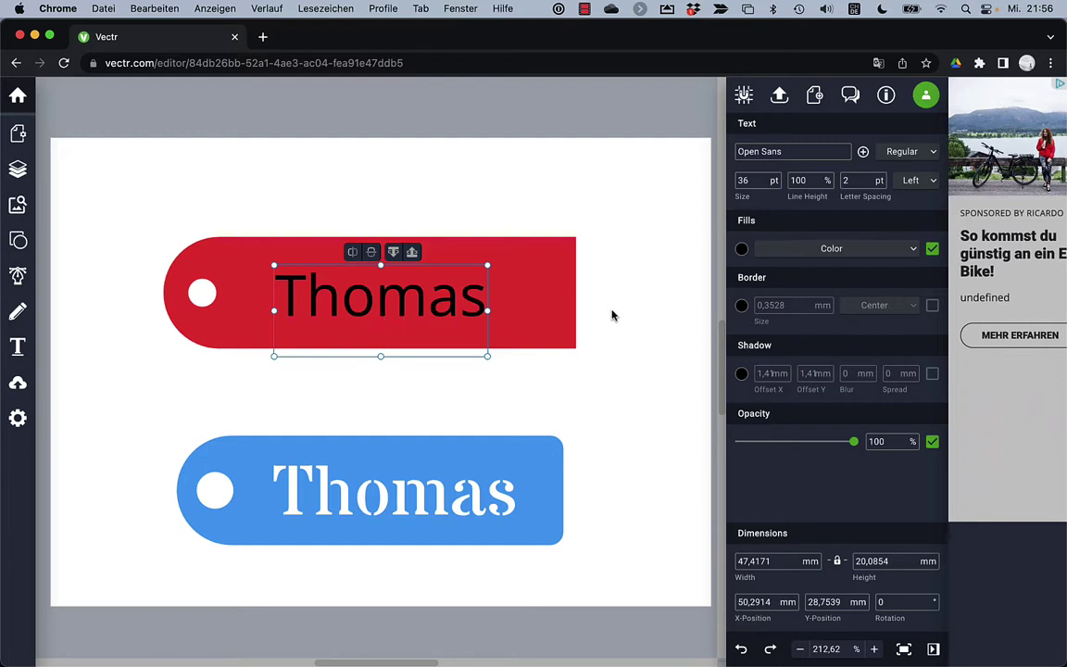
Change the font of the name on the red tag to Stardos Stencil.
left_click(845, 151)
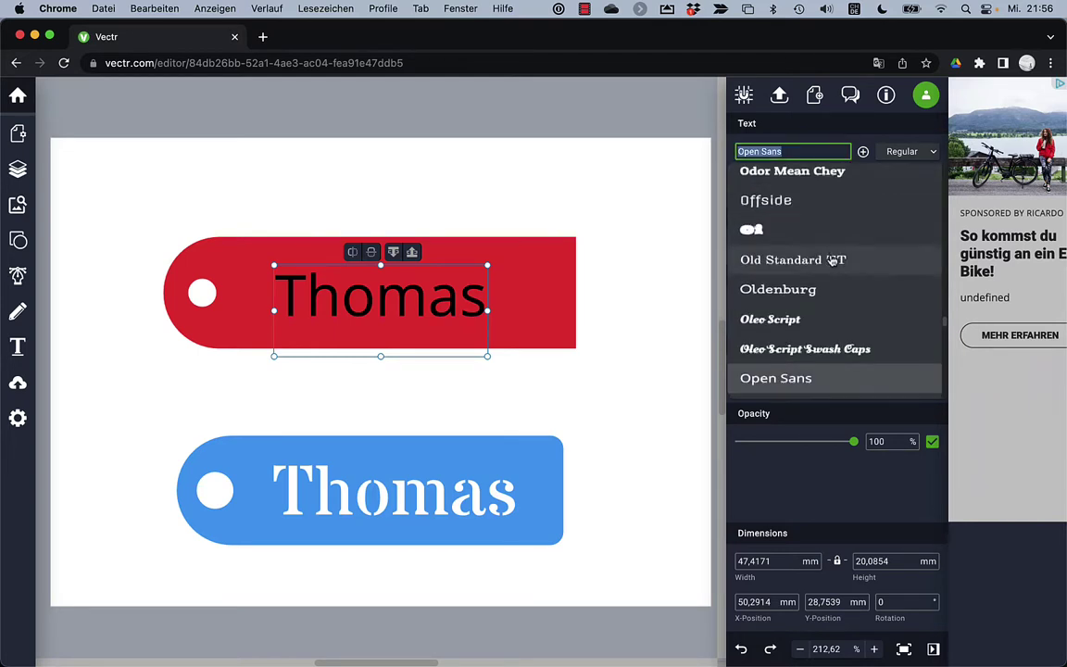
scroll(832, 261, "down", 5)
scroll(832, 261, "down", 5)
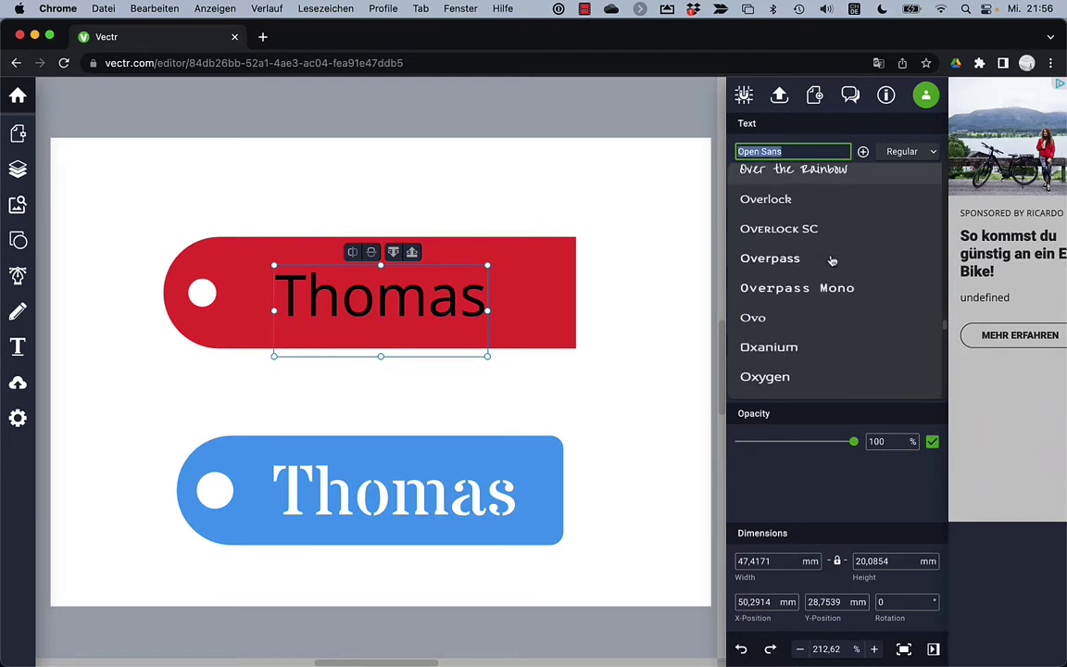
scroll(831, 261, "down", 5)
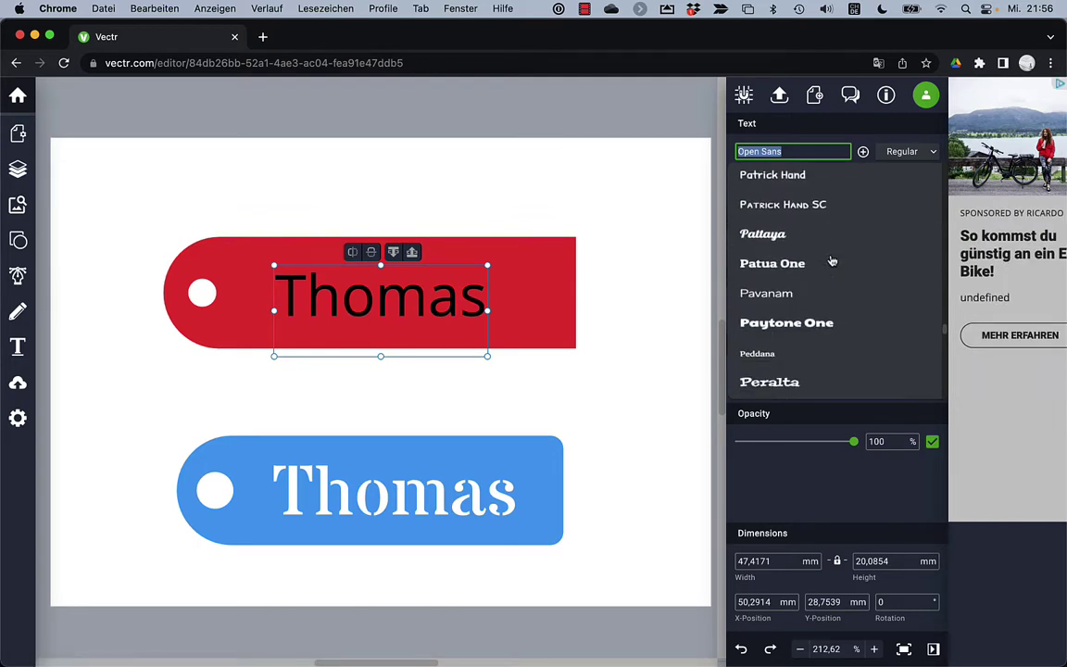
scroll(832, 261, "down", 5)
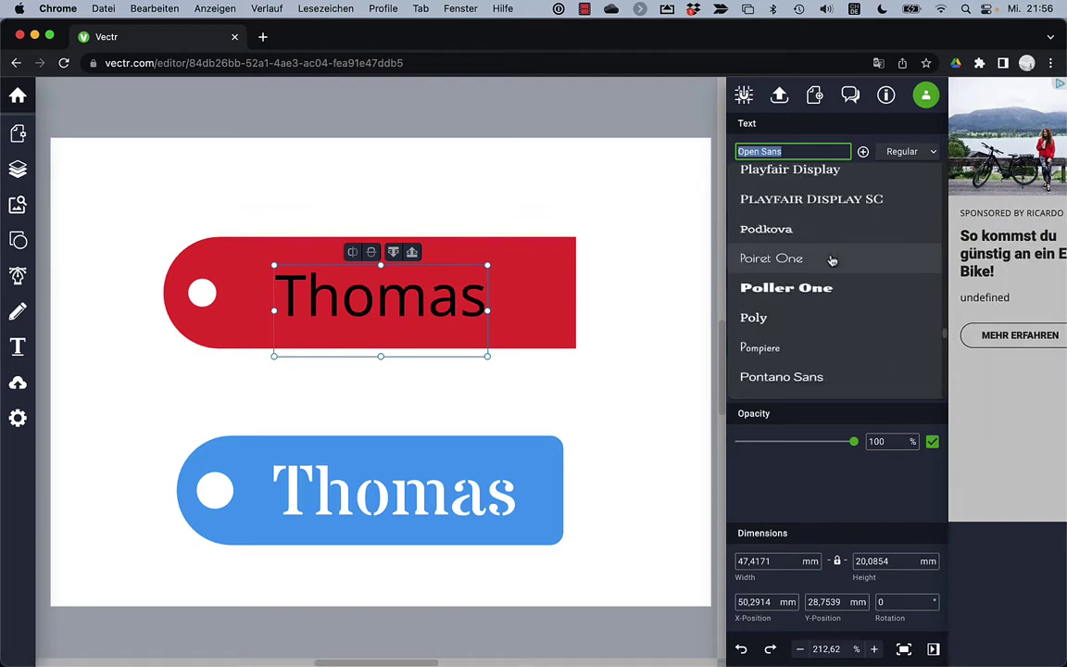
scroll(831, 261, "down", 5)
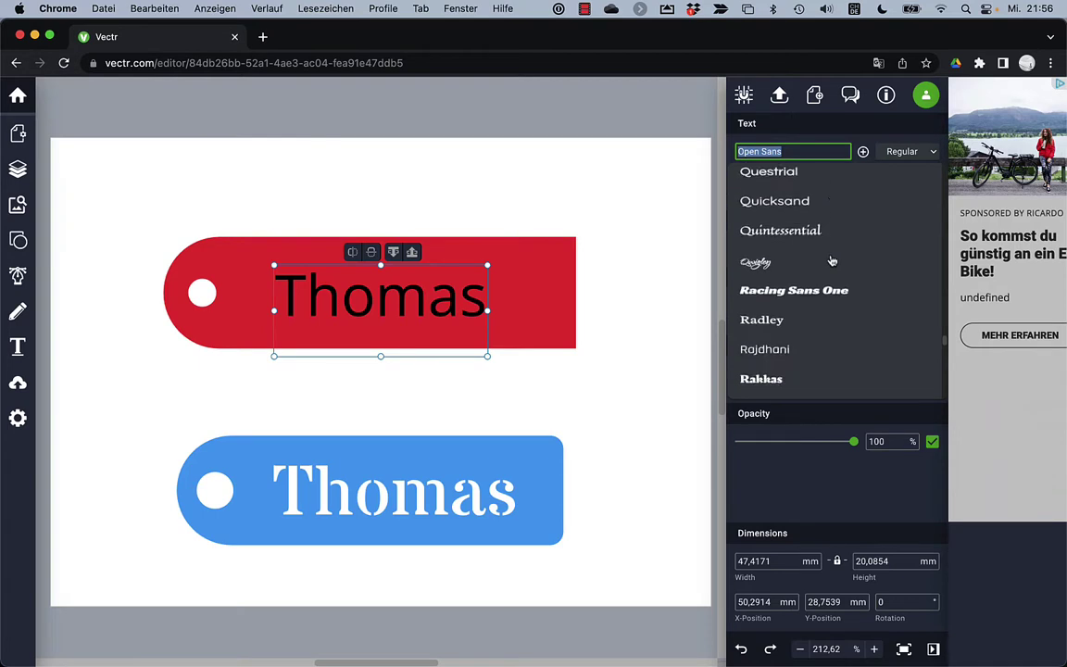
scroll(831, 262, "down", 5)
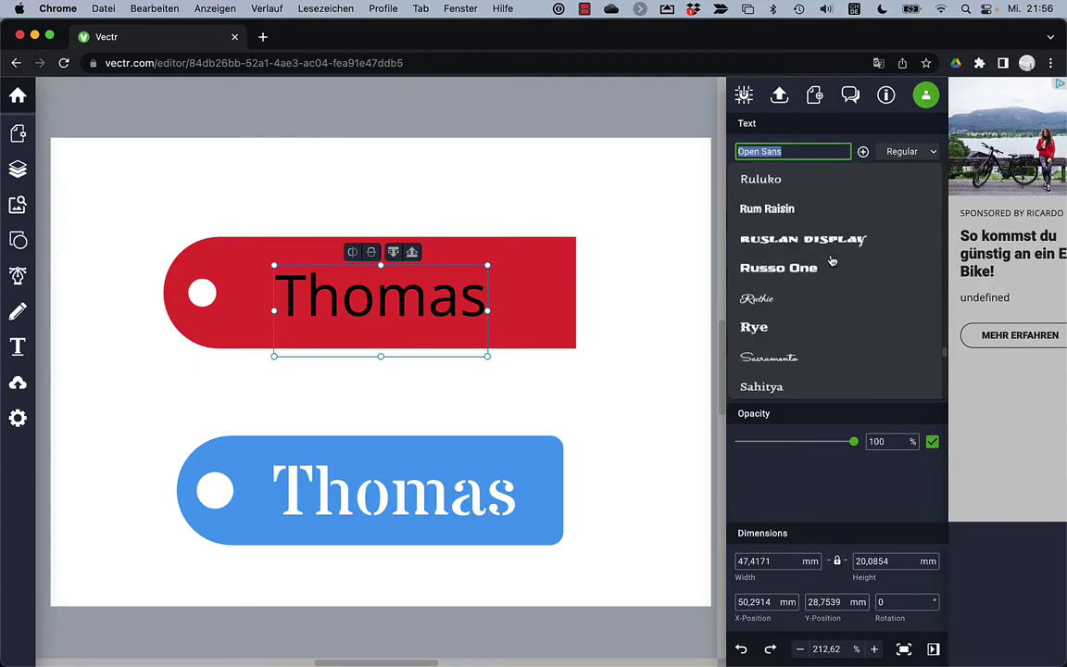
scroll(831, 262, "down", 5)
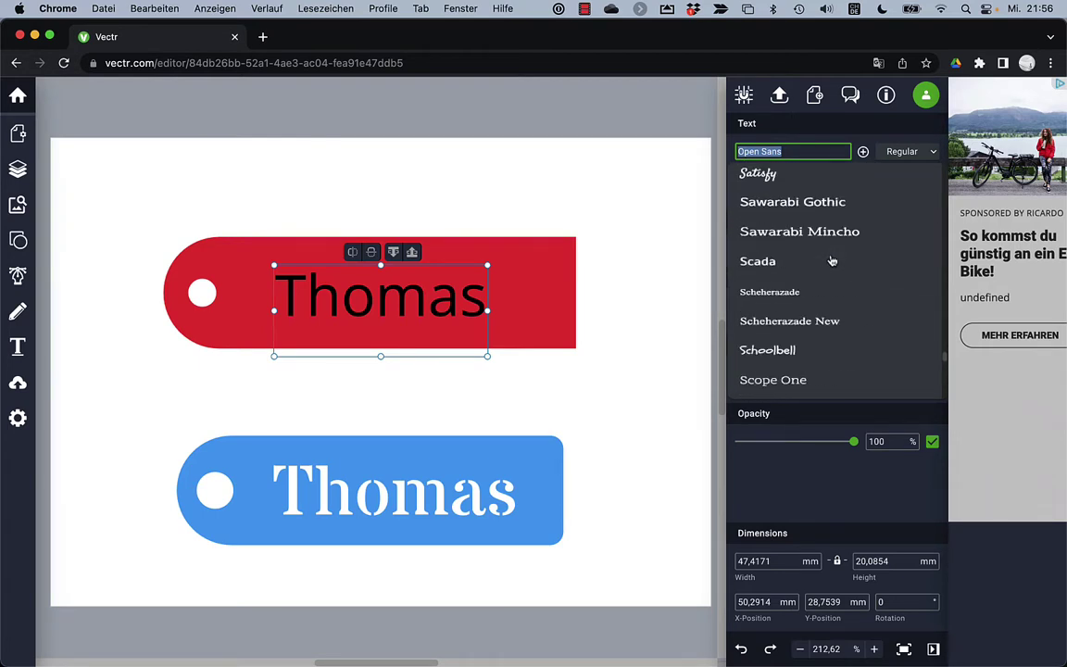
scroll(832, 273, "down", 5)
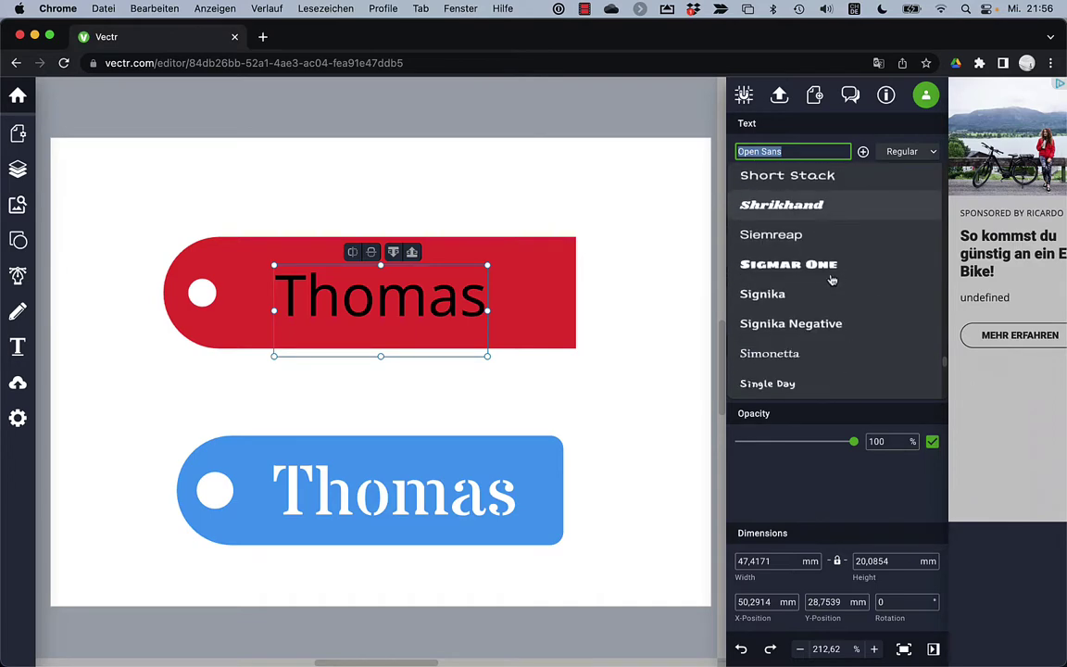
scroll(832, 280, "down", 5)
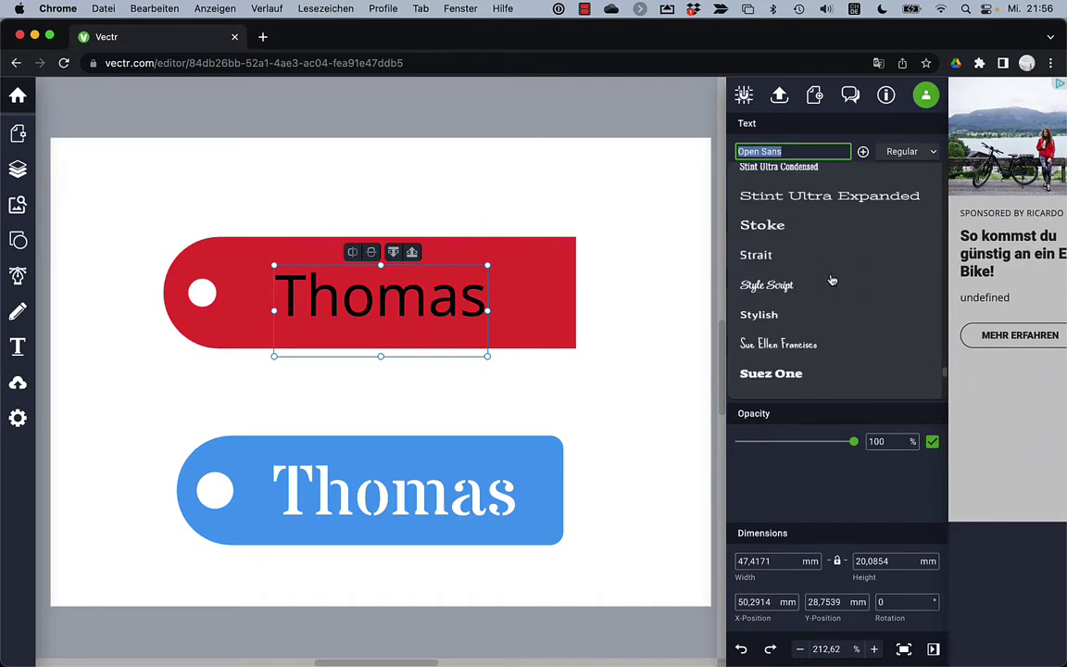
scroll(833, 290, "up", 2)
left_click(792, 348)
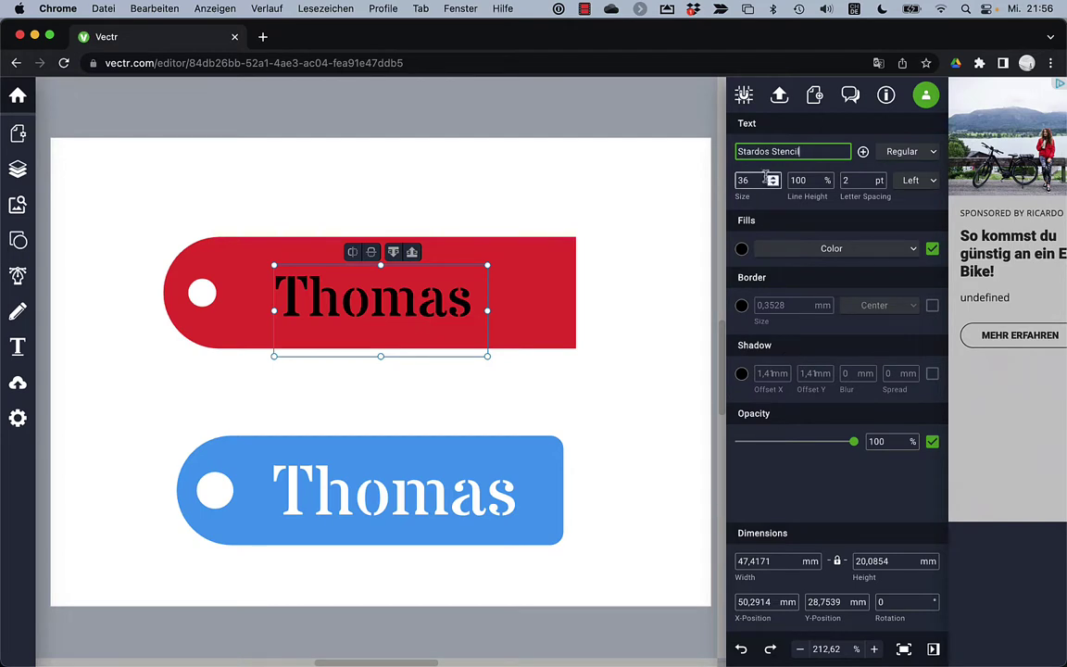
left_click_drag(806, 152, 770, 153)
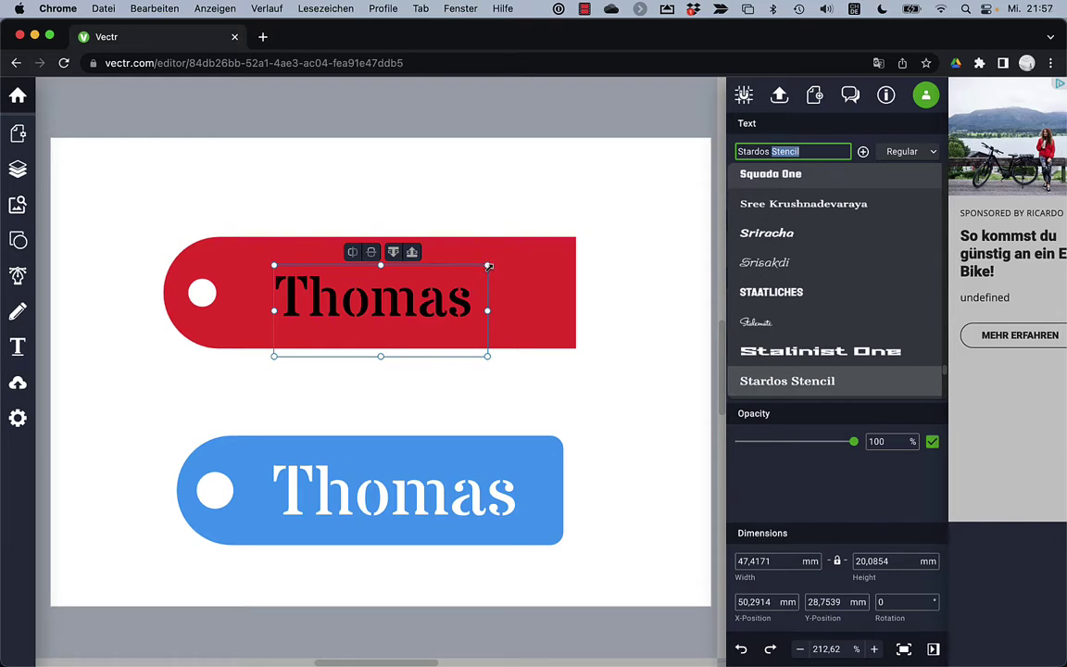
Enlarge the name to 51 pt in a text box about 67 mm wide and position it on the red tag.
left_click_drag(488, 266, 578, 231)
left_click_drag(454, 298, 454, 312)
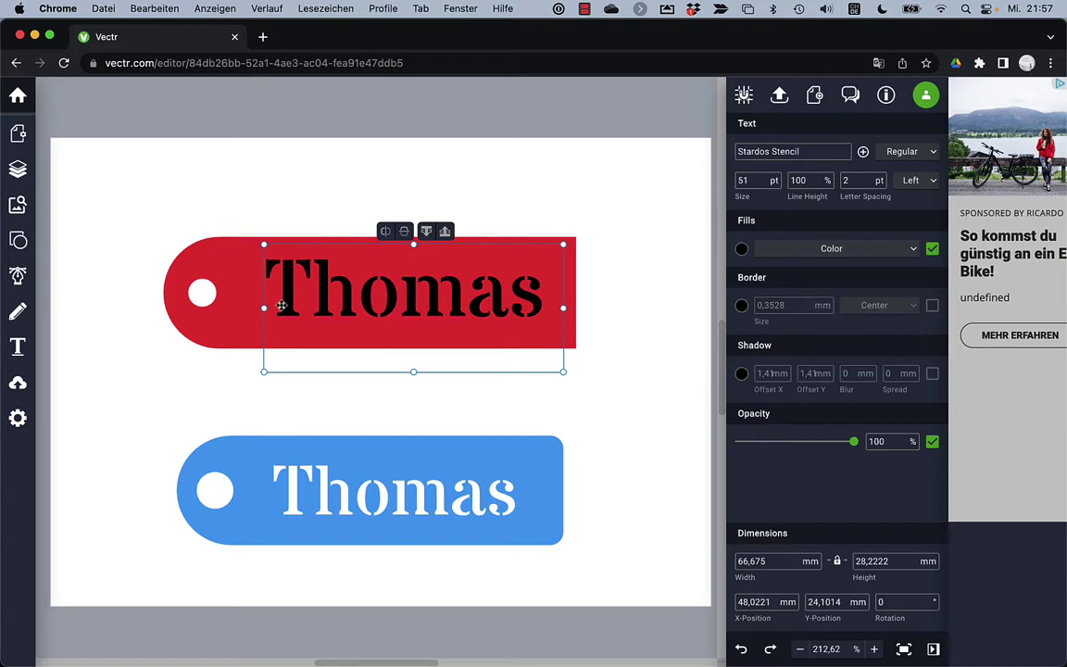
left_click(231, 290, "shift")
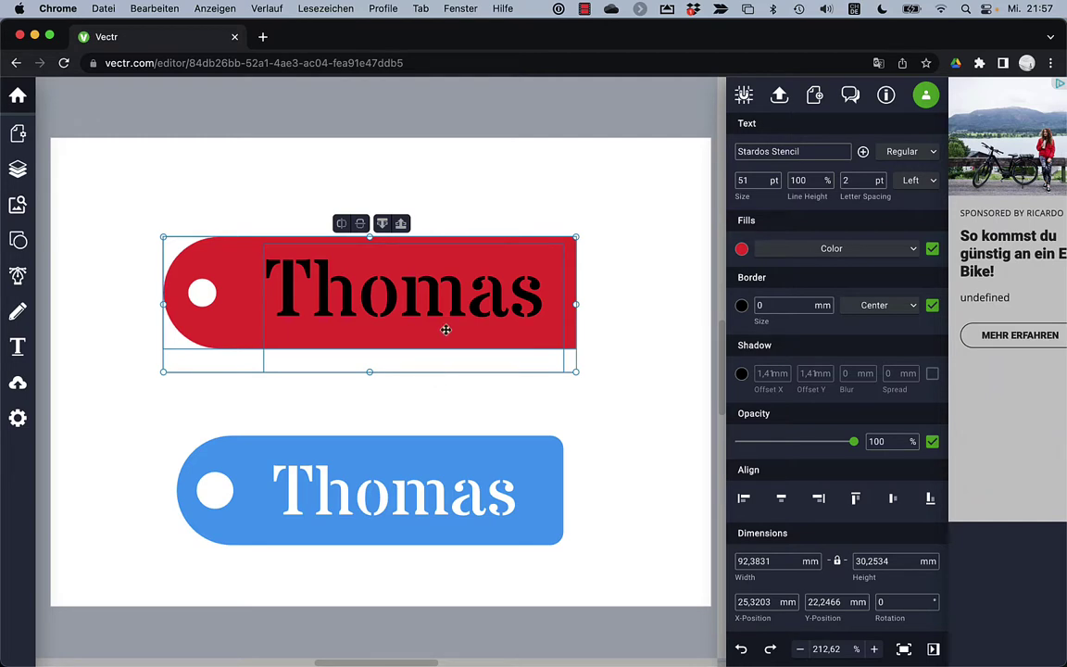
left_click(440, 387)
Convert the name on the red tag to outlines and show its path nodes.
left_click(427, 309)
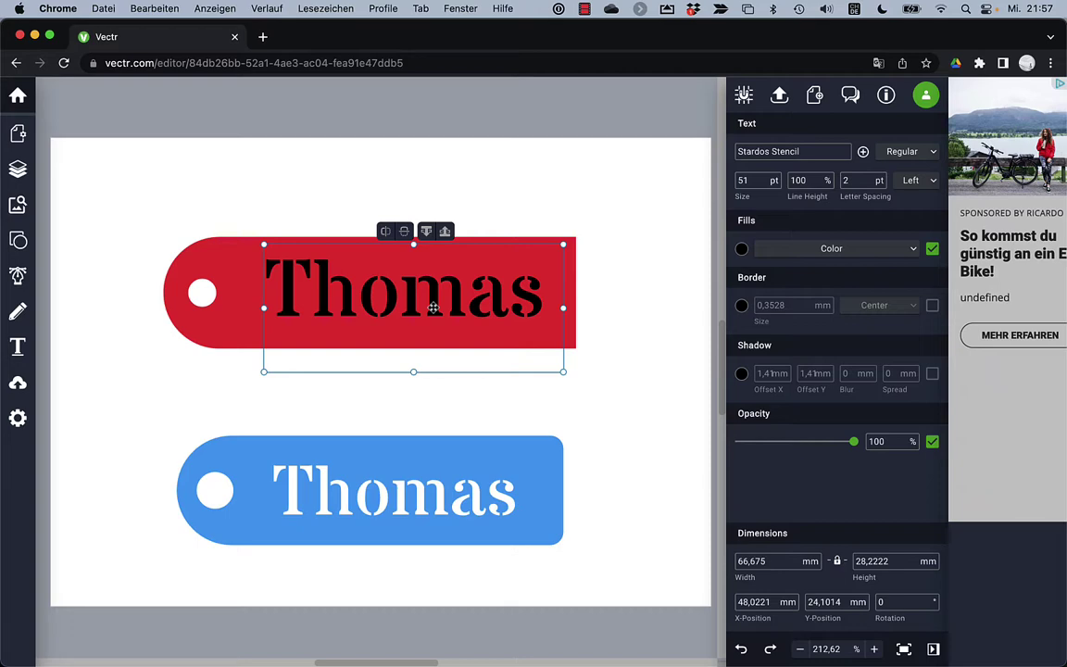
right_click(432, 307)
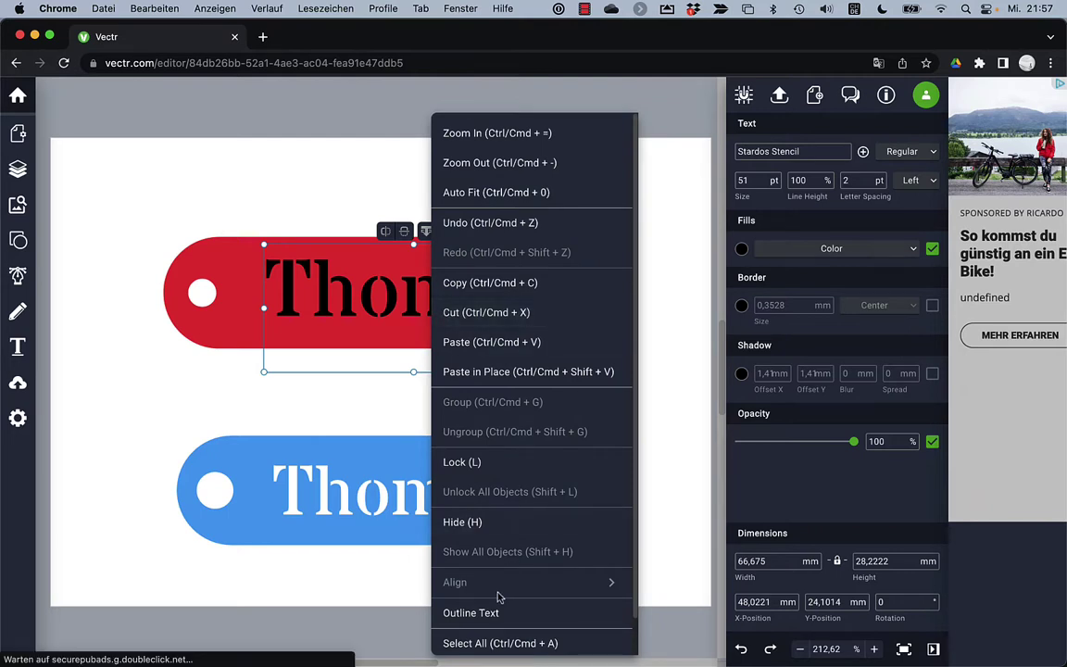
scroll(472, 602, "down", 2)
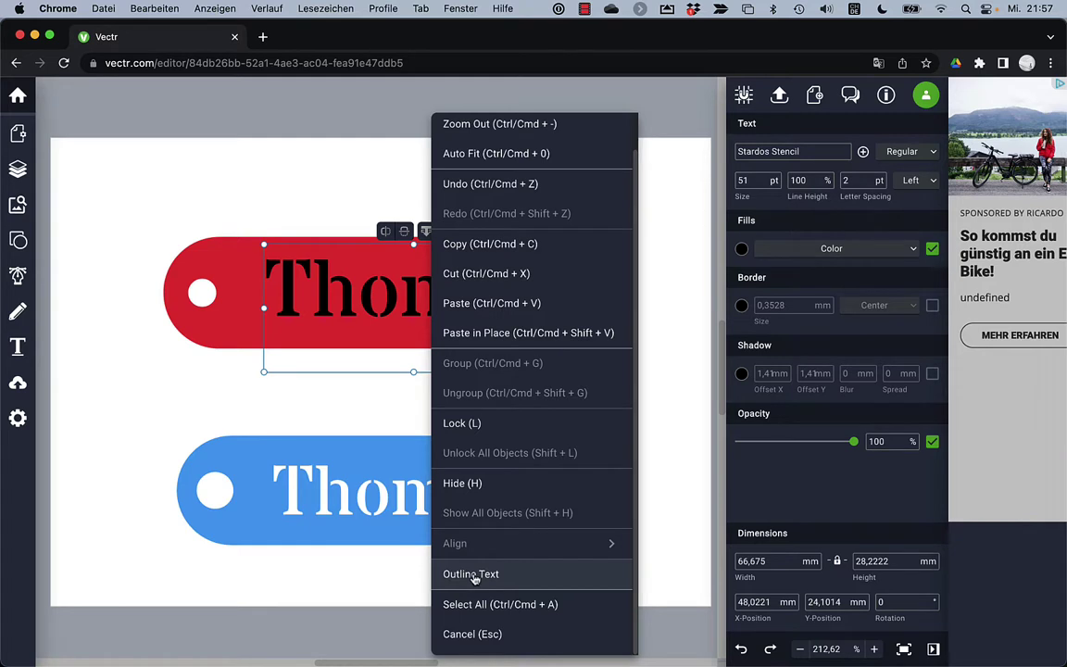
left_click(473, 575)
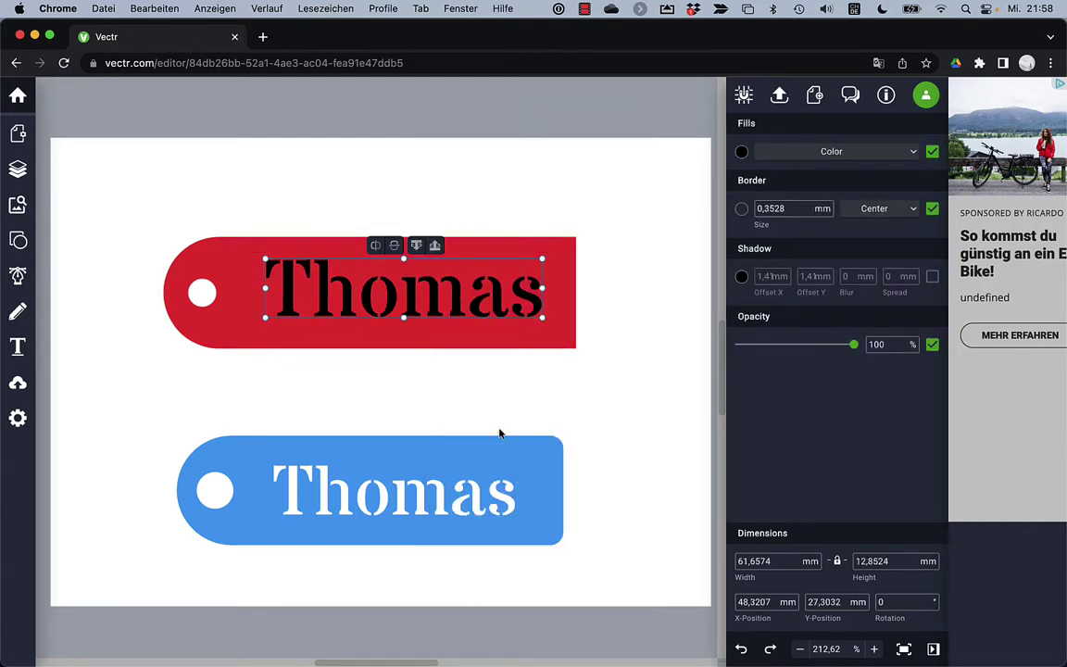
double_click(456, 312)
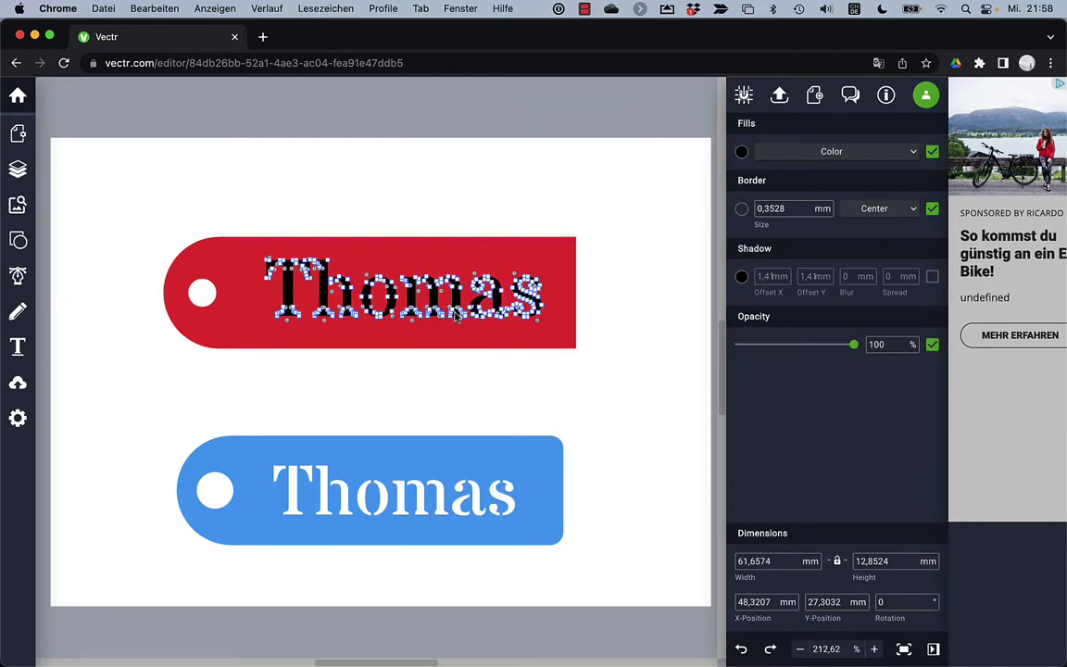
Subtract the outlined name from the red tag so that the letters are cut out of it.
left_click(550, 337)
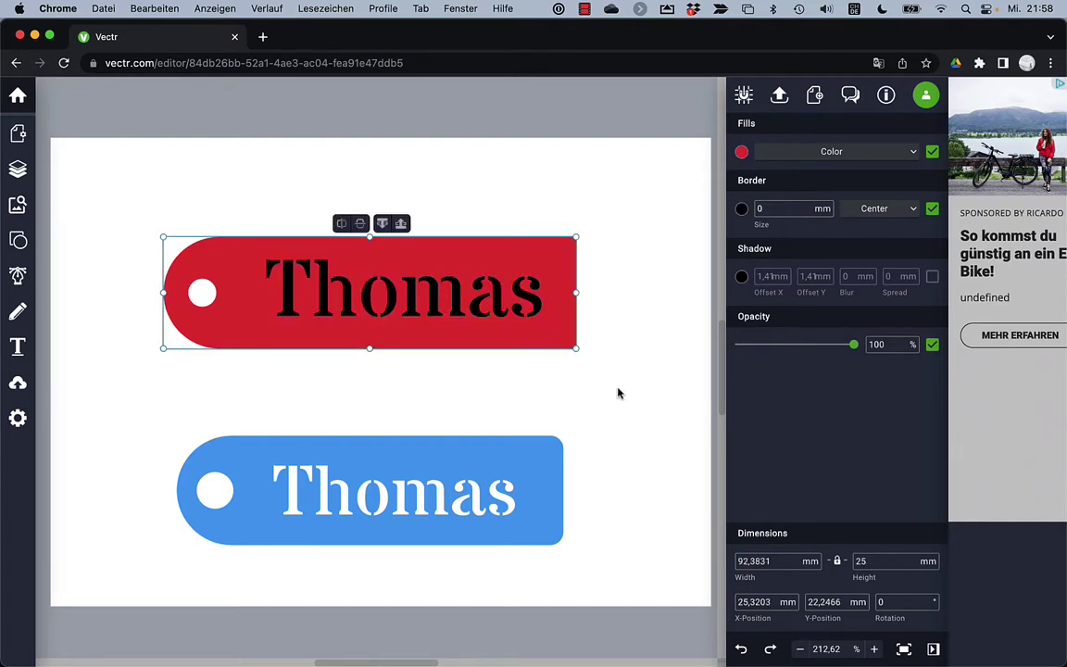
left_click_drag(618, 387, 147, 219)
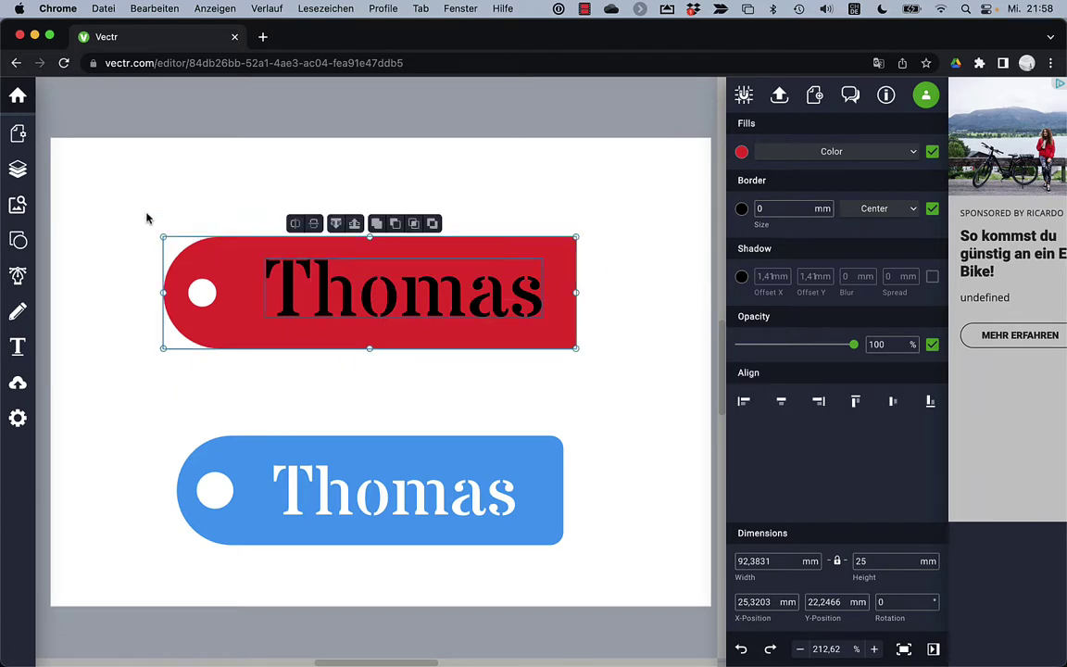
left_click(395, 224)
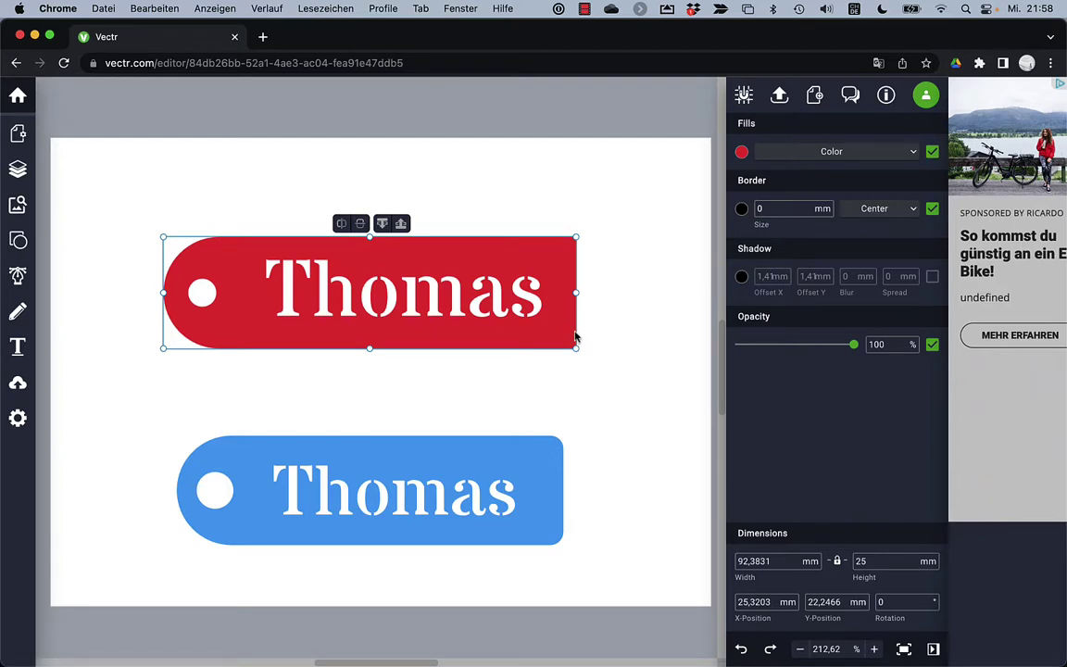
Round the two square corners at the red tag's straight end, similar to those of the blue tag.
double_click(574, 334)
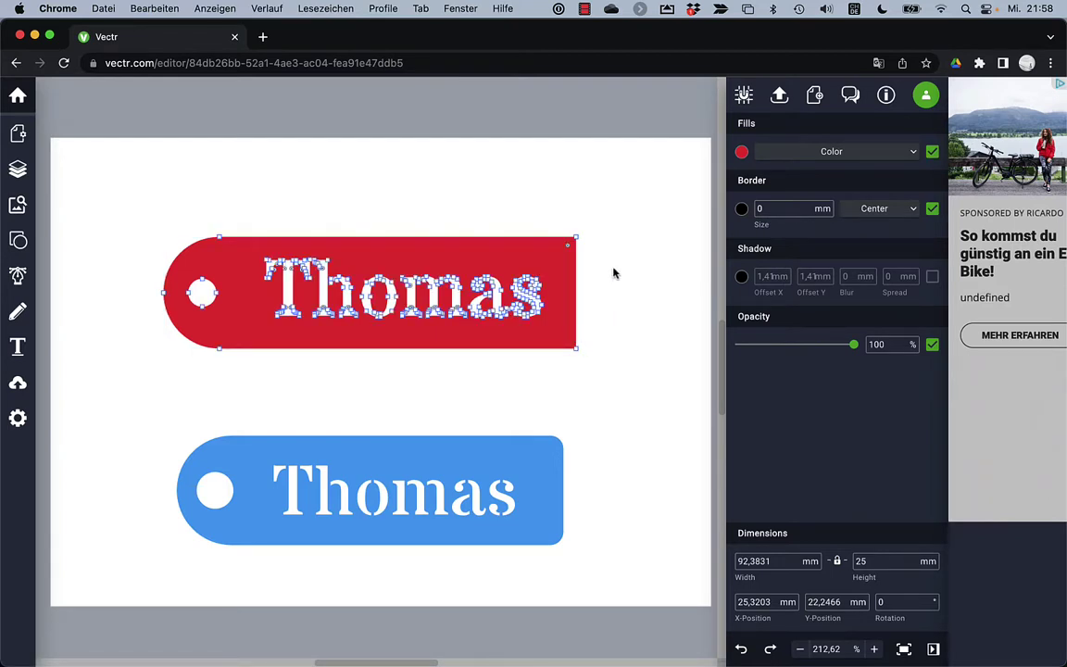
left_click(873, 649)
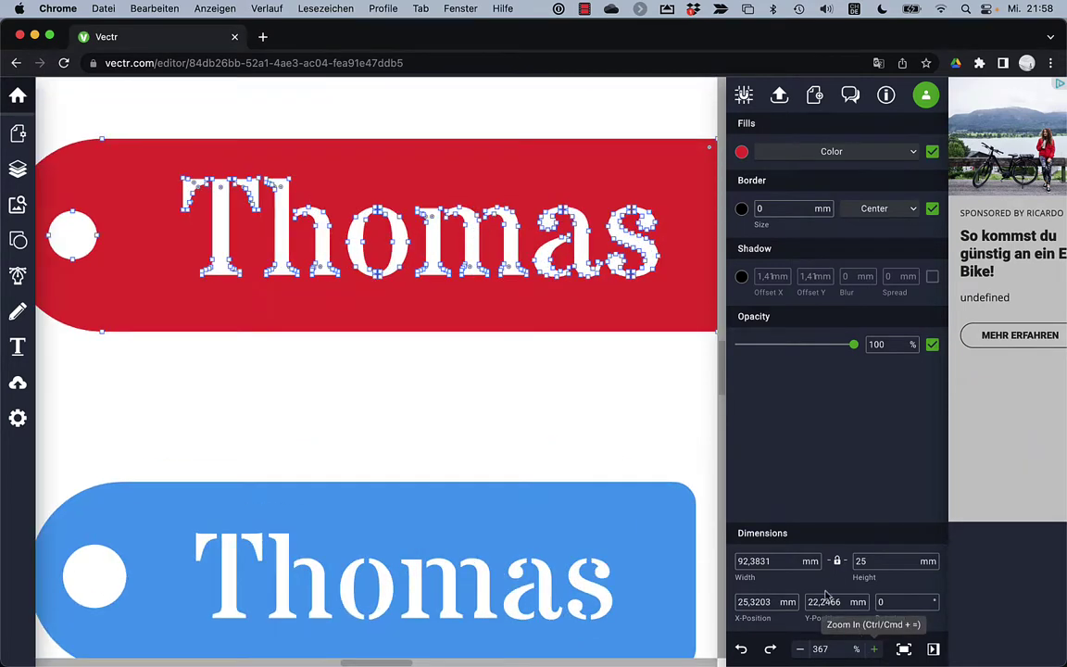
scroll(561, 379, "right", 5)
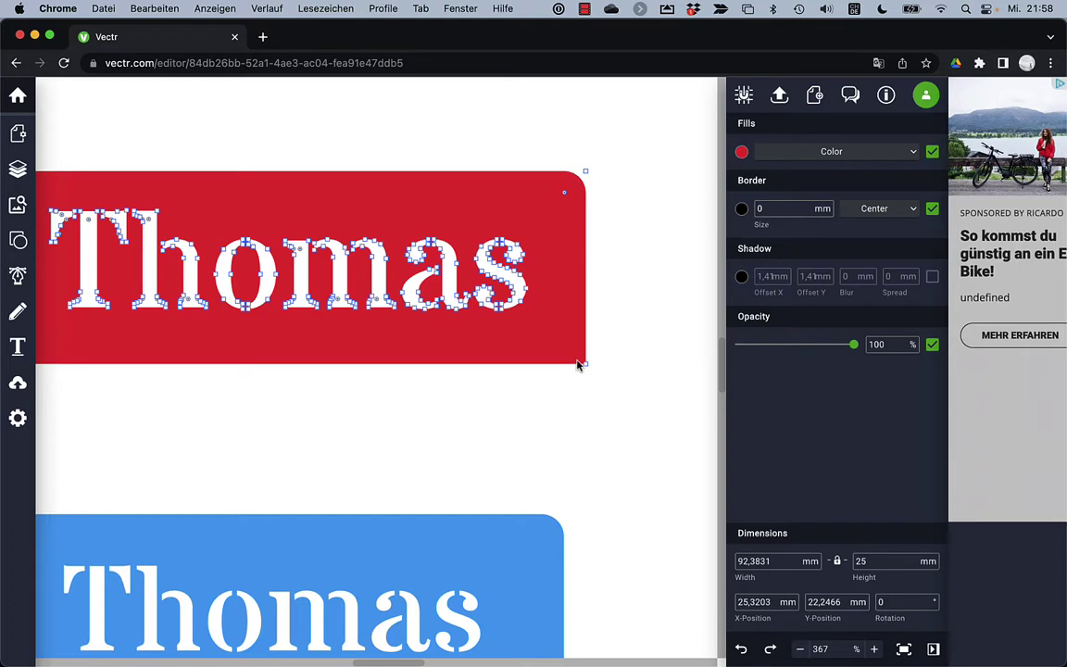
scroll(583, 364, "down", 2)
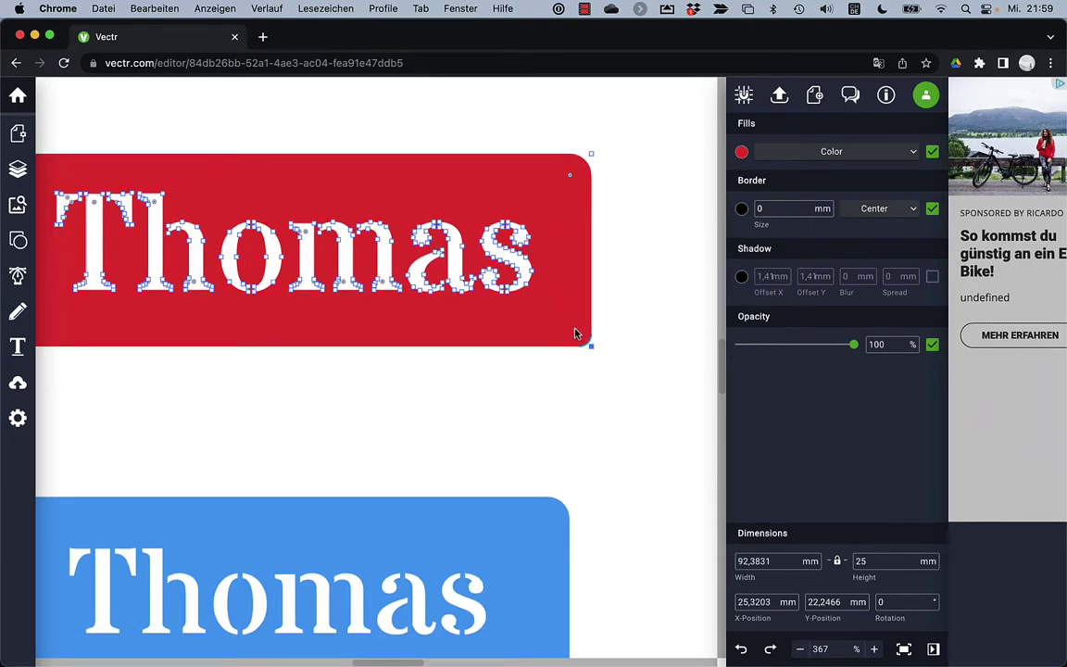
scroll(593, 352, "down", 1)
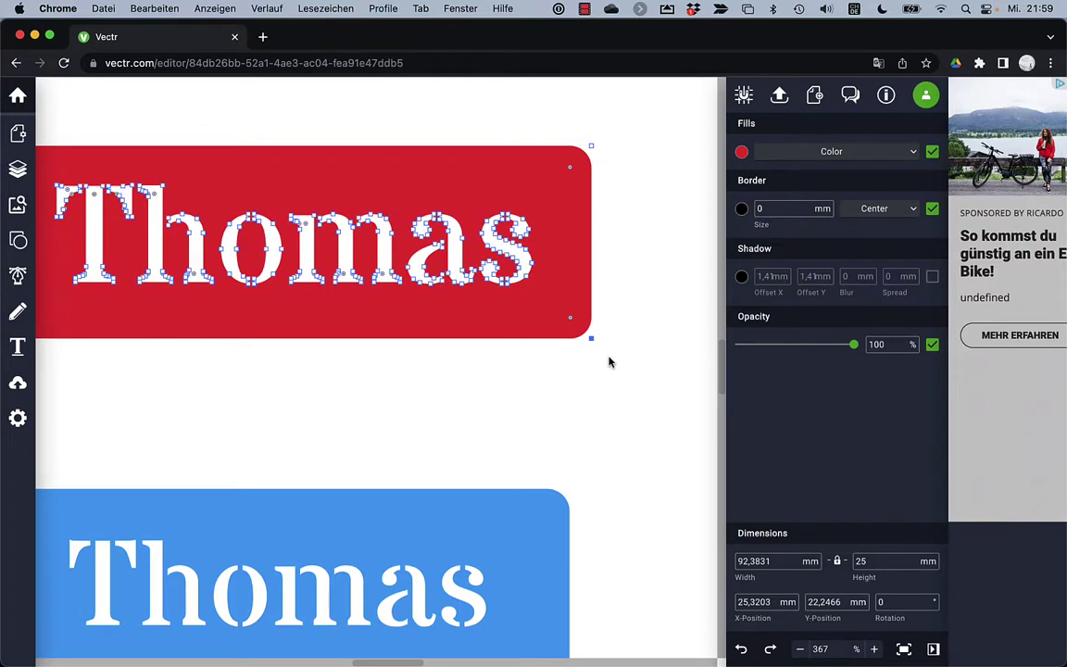
scroll(608, 362, "down", 1)
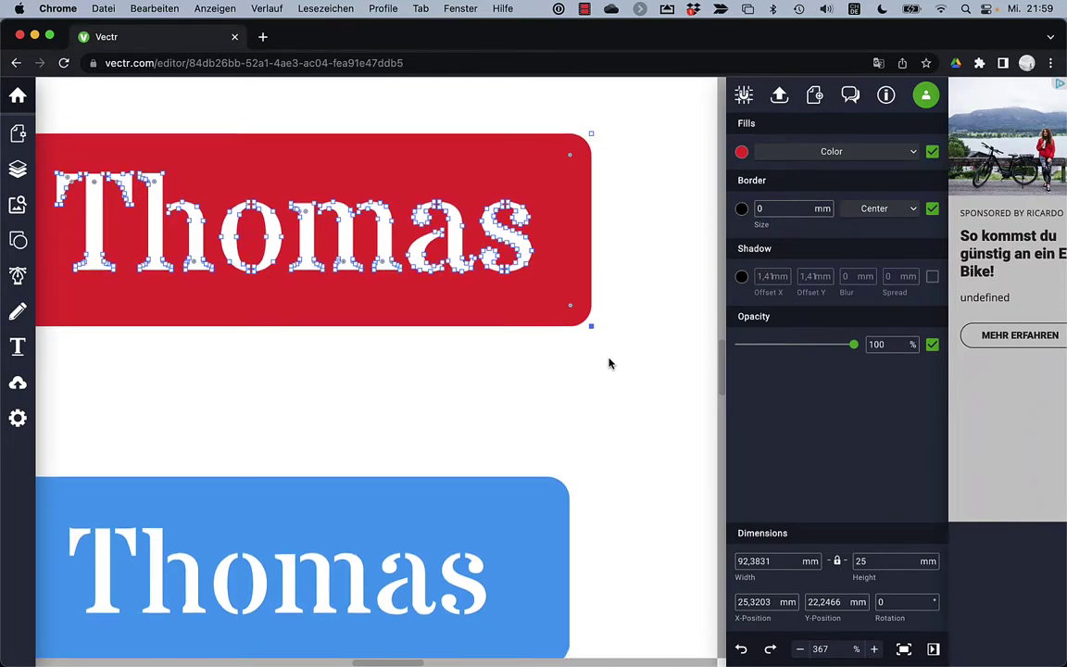
left_click(799, 648)
left_click(799, 648)
left_click(799, 648)
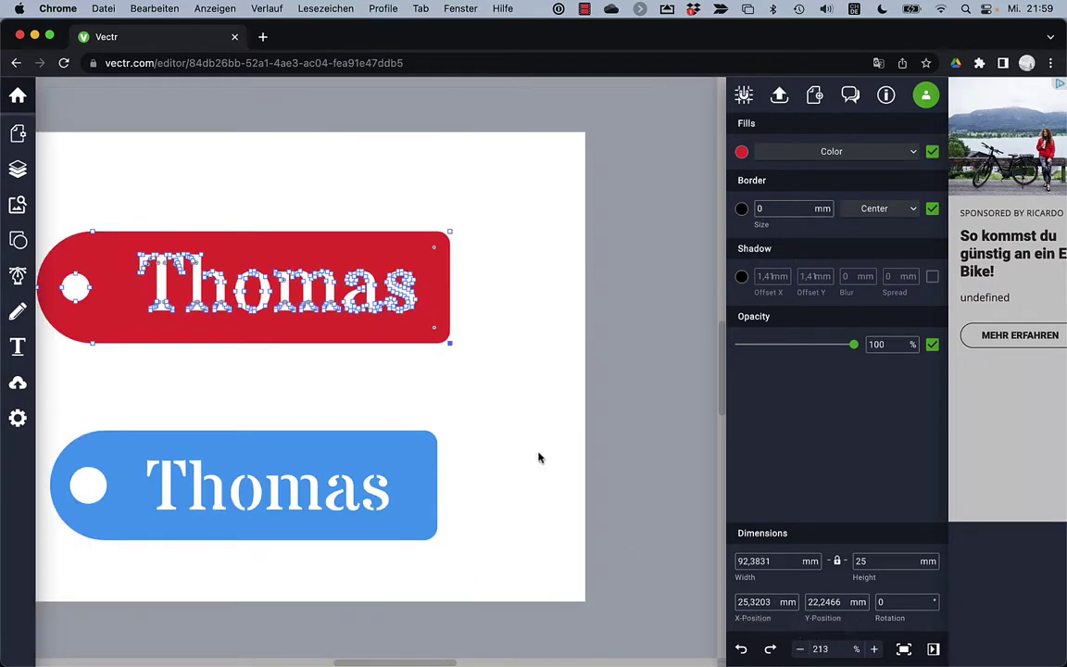
left_click(414, 392)
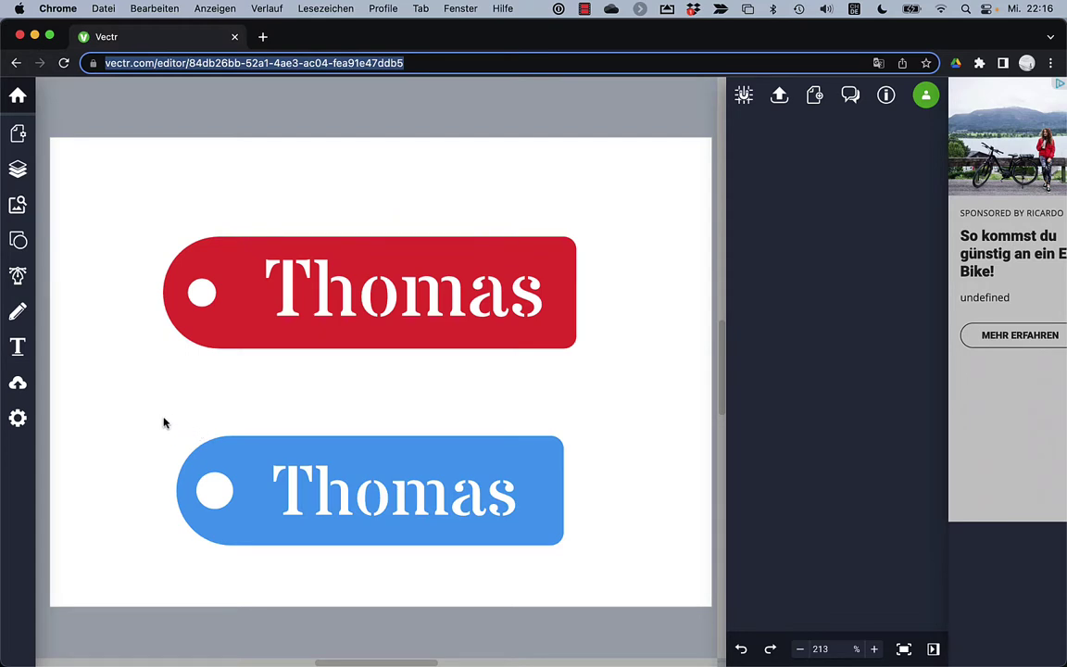
Delete the blue tag from the page.
left_click_drag(143, 412, 596, 576)
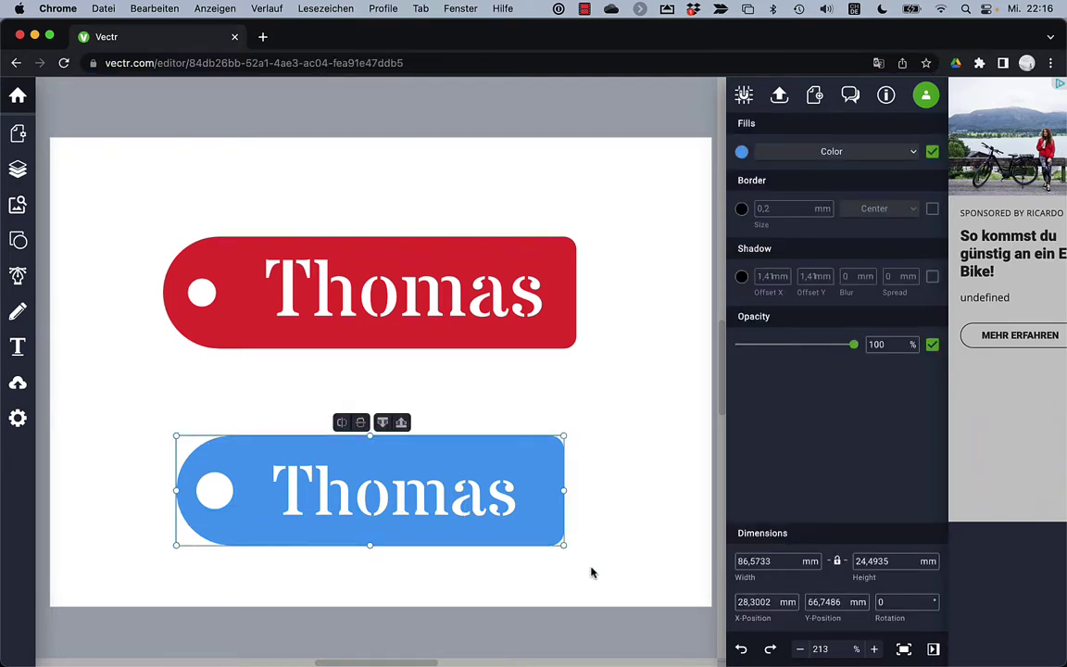
key("Delete")
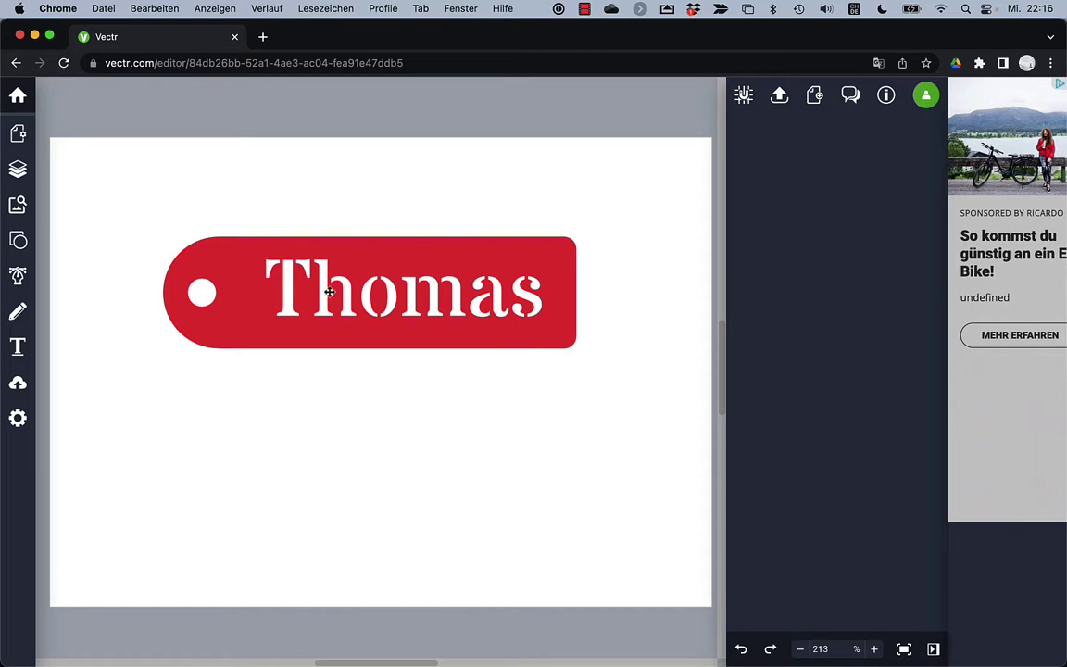
Turn off the red tag's fill and set its border size to 1 mm.
left_click(272, 296)
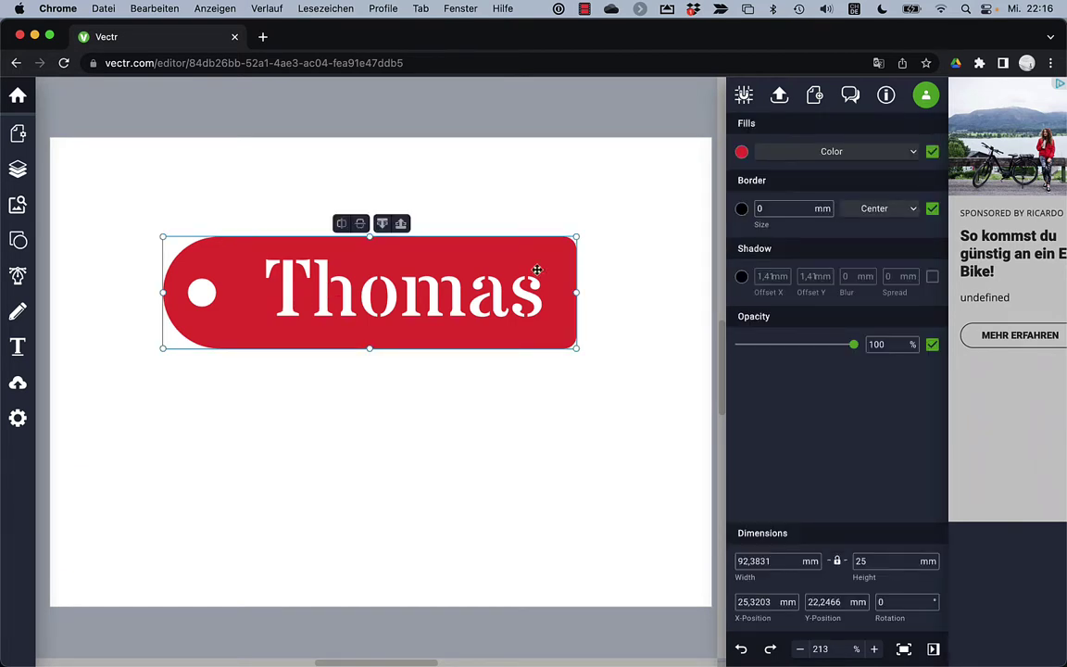
left_click(931, 153)
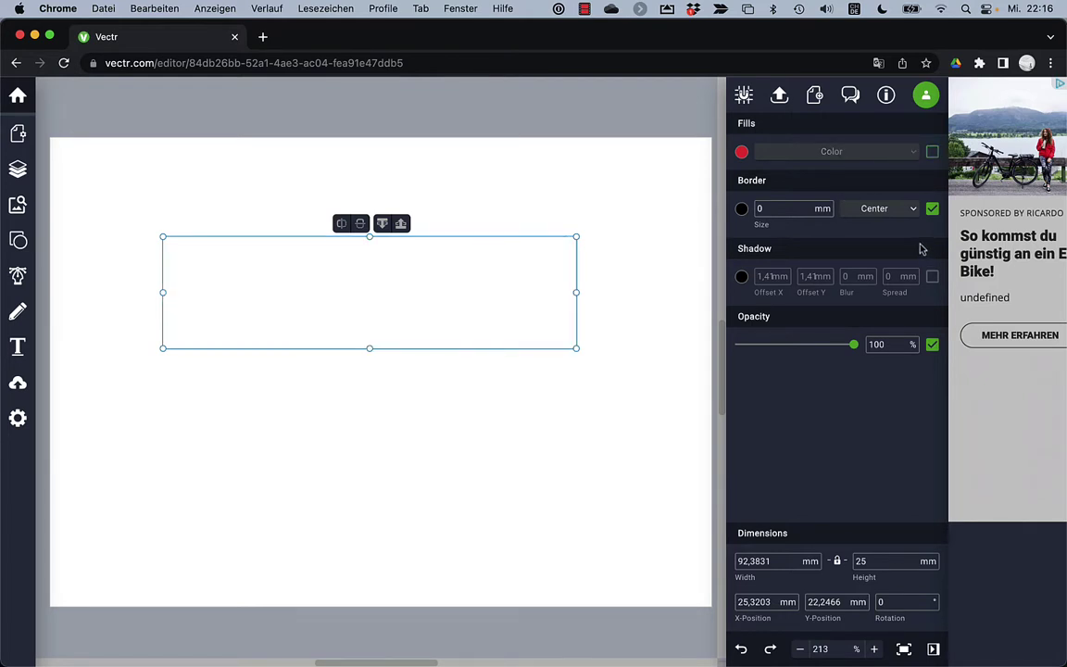
left_click(932, 276)
left_click(932, 276)
left_click(757, 210)
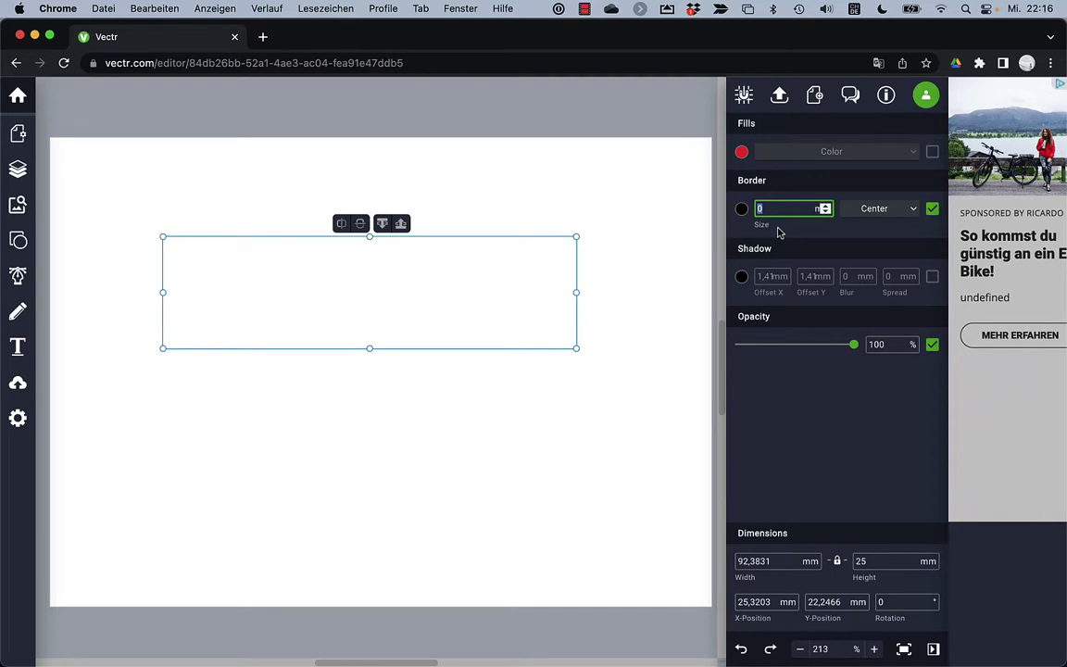
type("1")
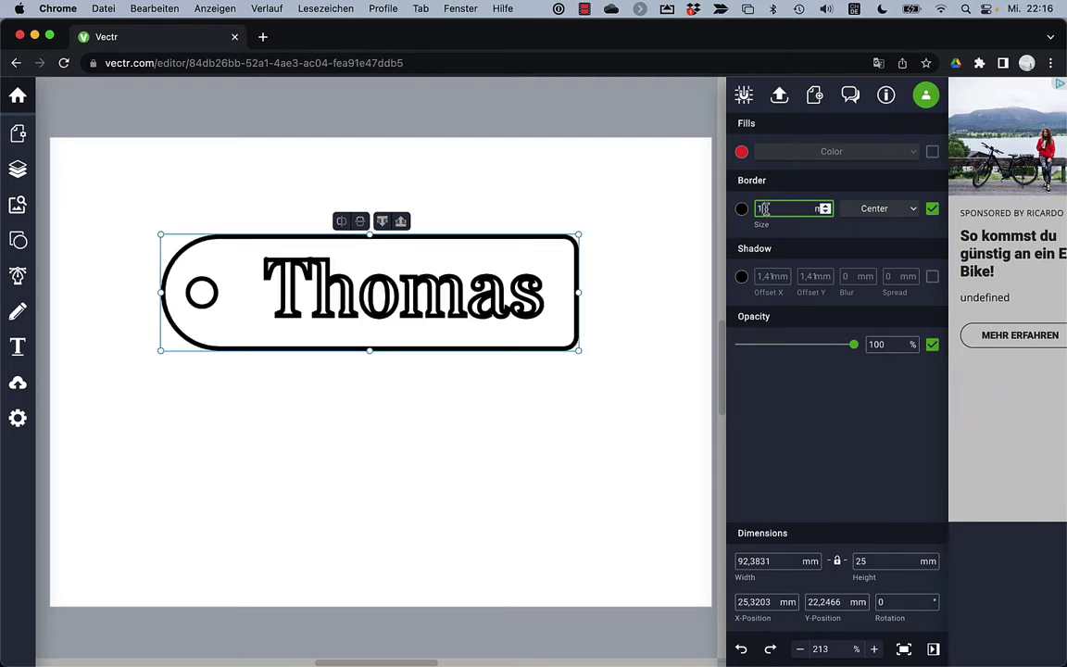
Set the border size of the name tag's outlines to 0.2 mm.
double_click(810, 208)
type("0.2")
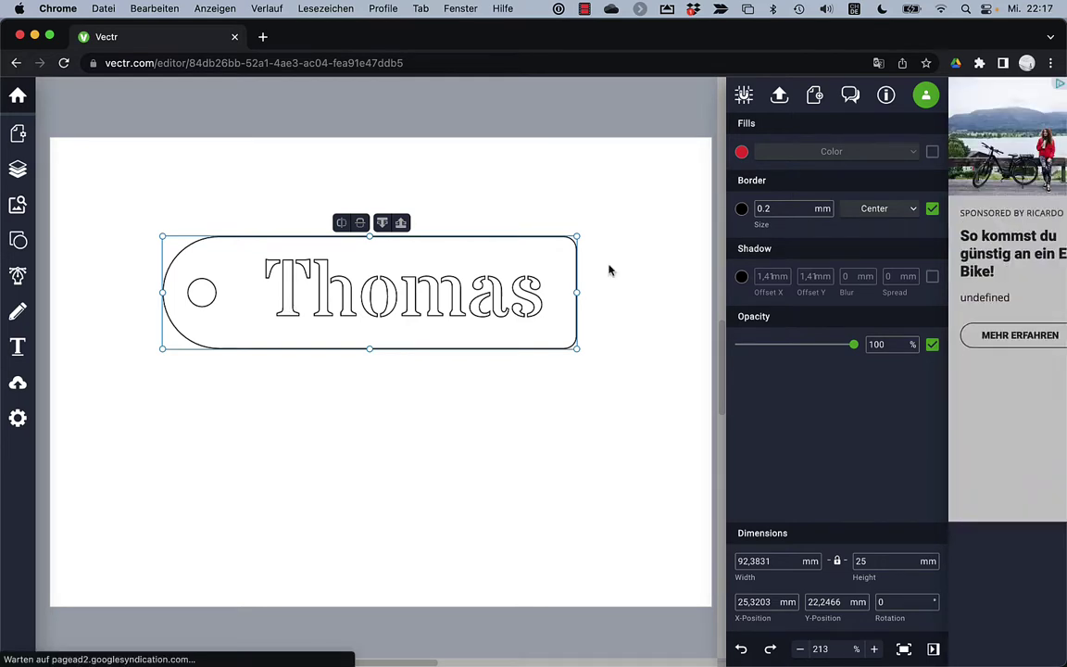
Export the whole page as an SVG file in millimetres at 300 DPI and show the downloaded file in Finder.
left_click(780, 96)
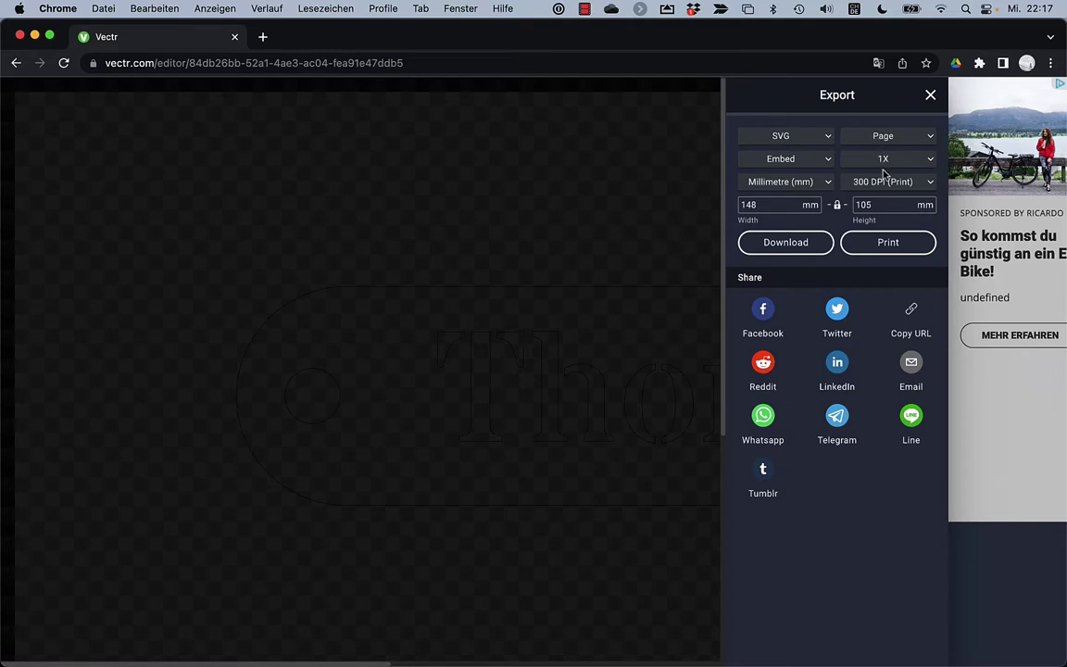
left_click(805, 244)
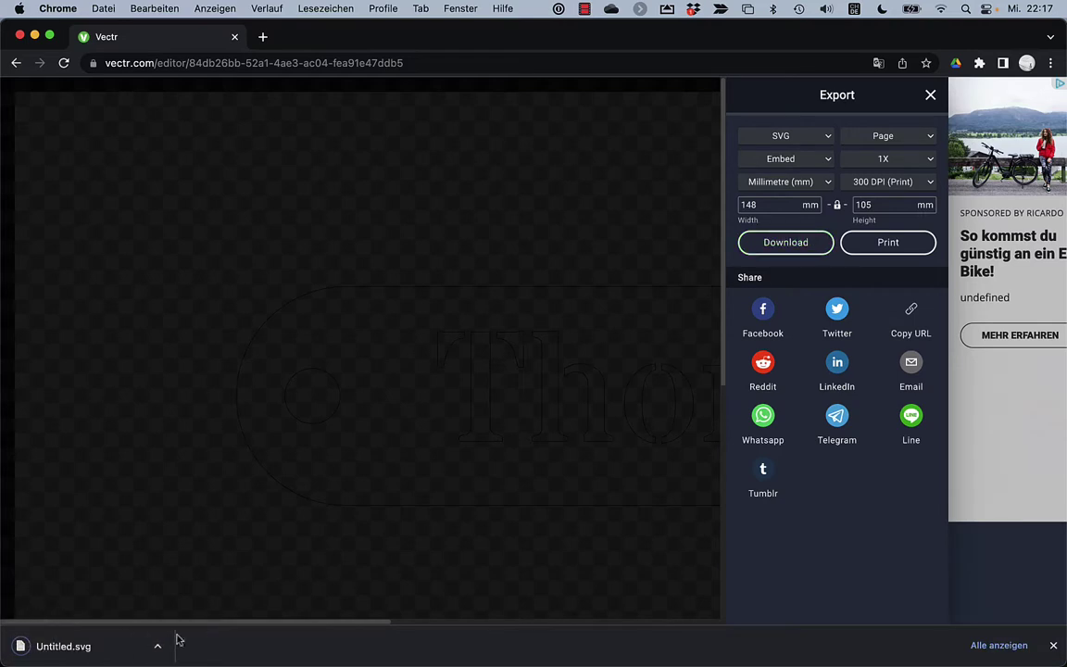
left_click(156, 649)
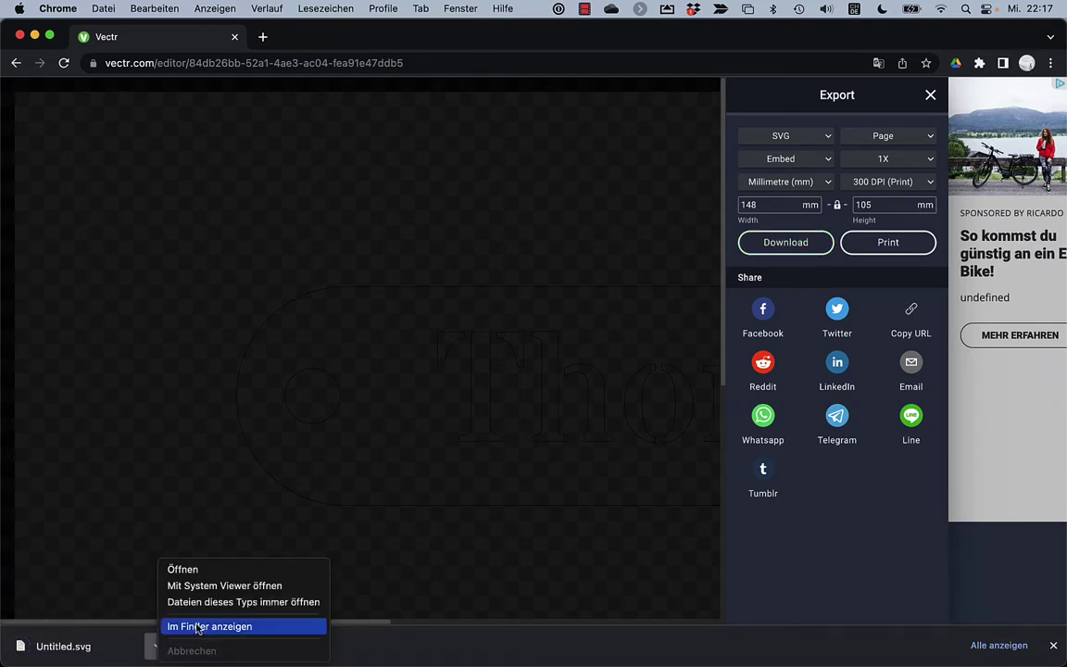
left_click(198, 627)
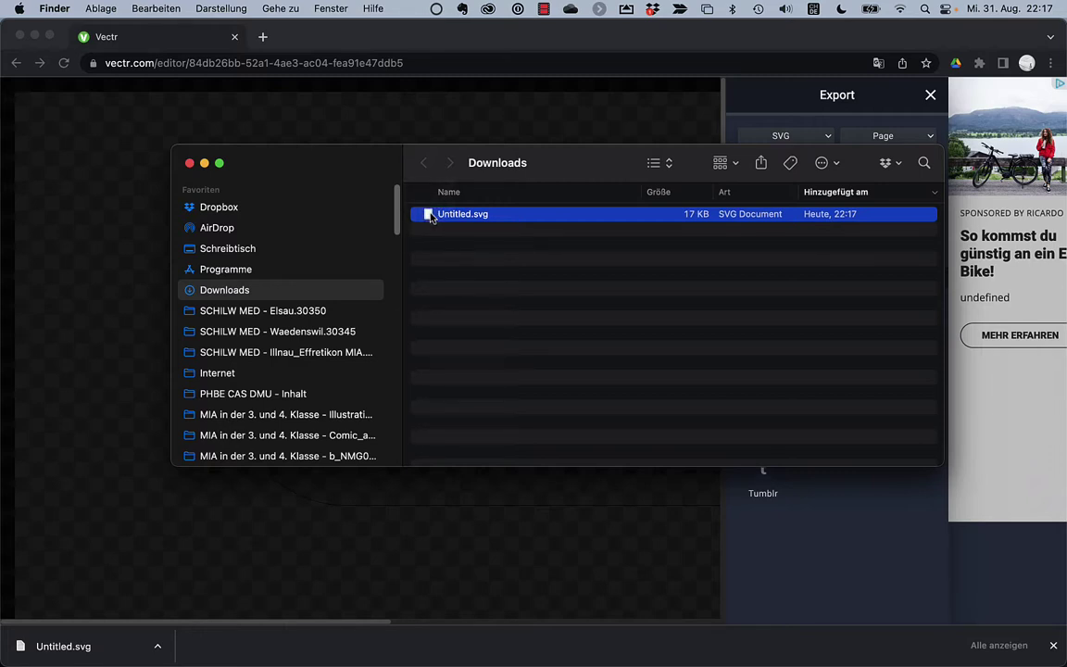
Open the downloaded Untitled.svg in Vectornator and move its window down to uncover the Downloads folder.
left_click(157, 242)
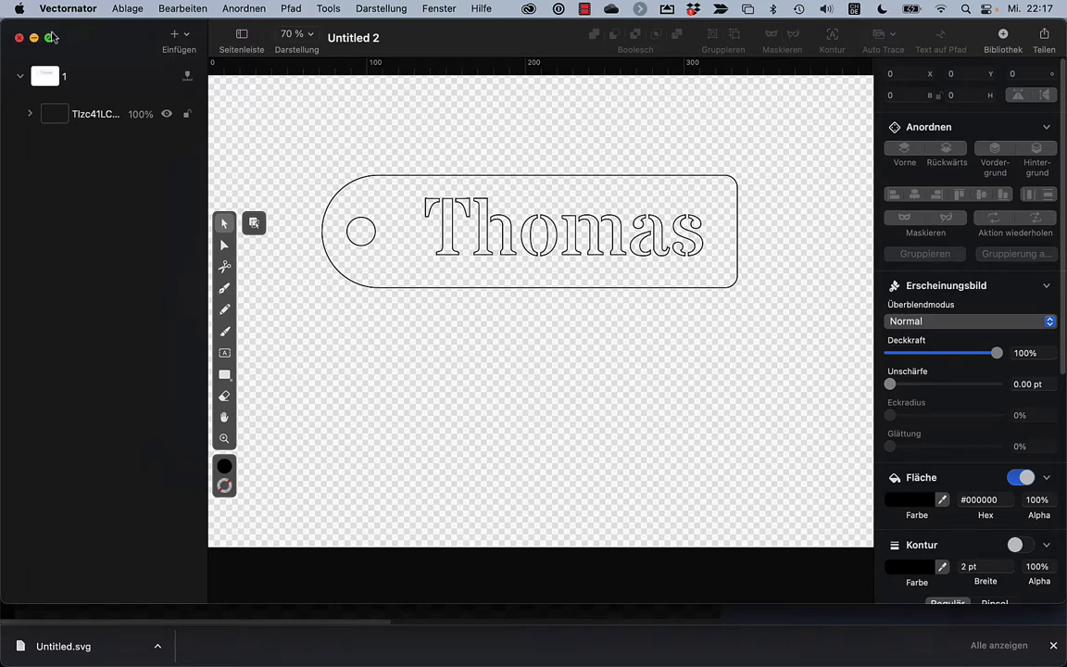
left_click_drag(92, 33, 96, 327)
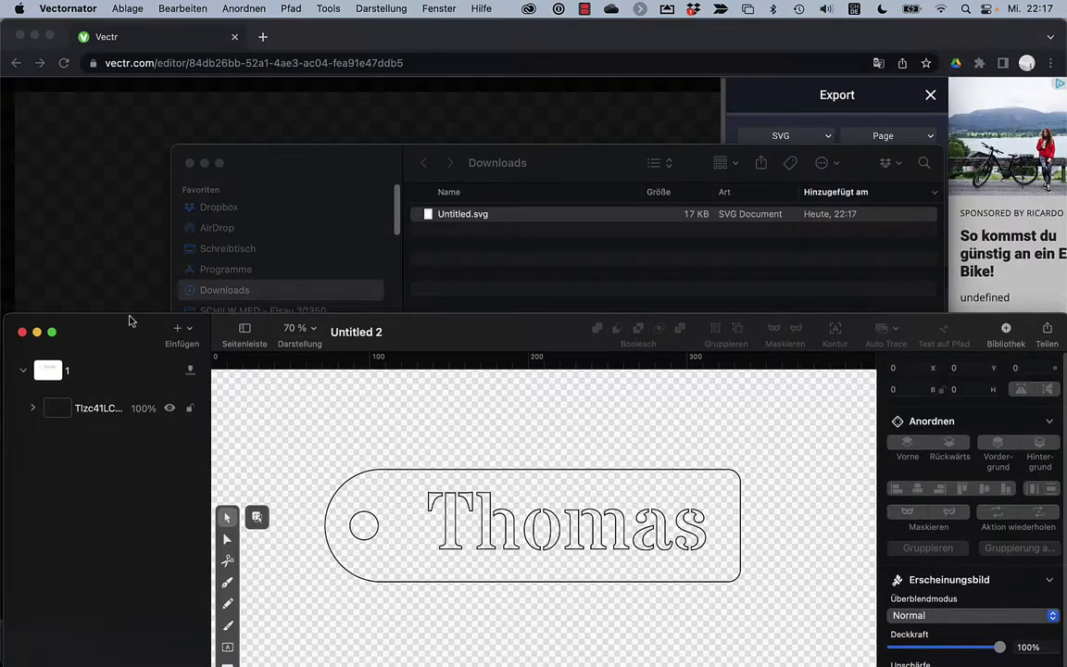